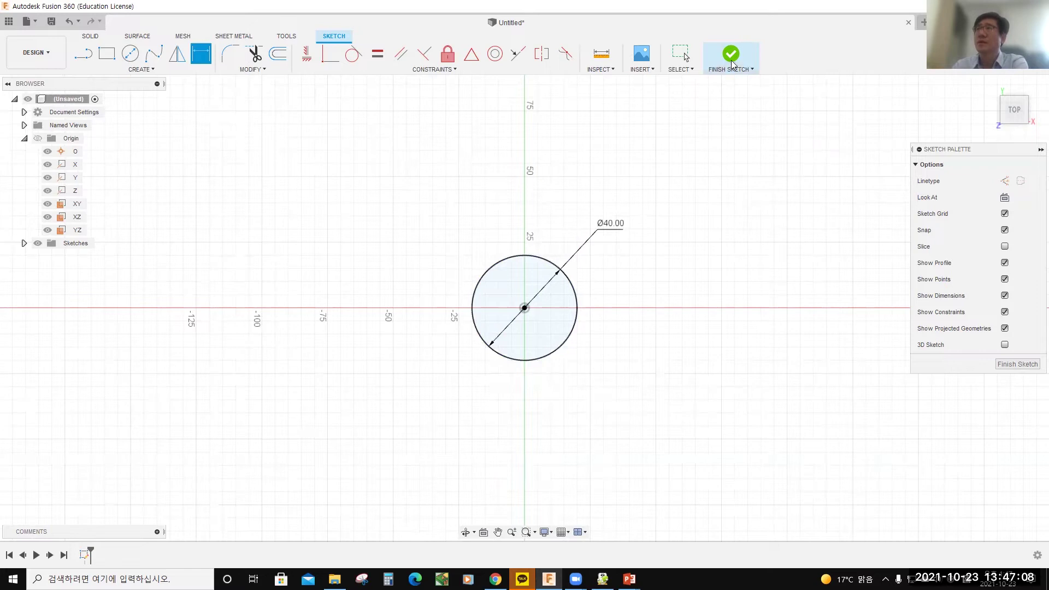
Extrude the 40 mm circle symmetrically as a new body, 40 mm to each side of the profile plane
left_click(532, 325)
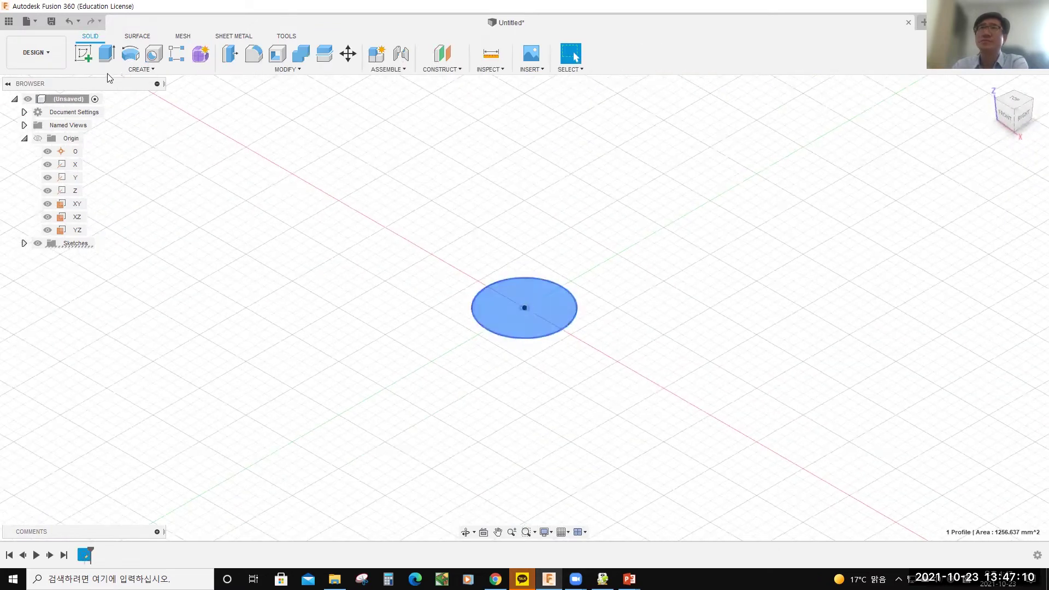
left_click(106, 53)
left_click_drag(522, 298, 513, 230)
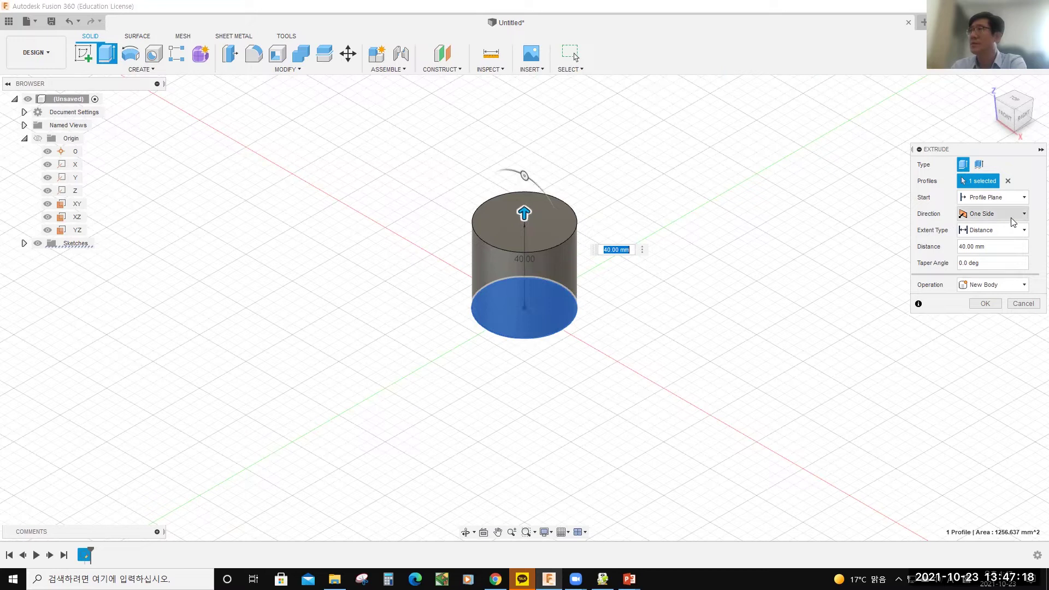
left_click(1024, 214)
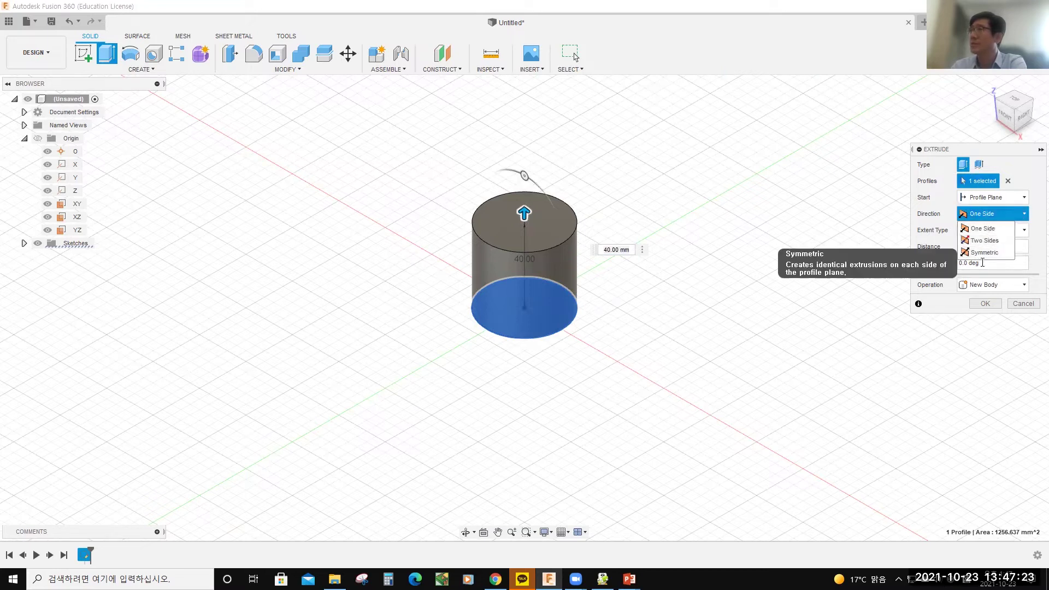
left_click(984, 252)
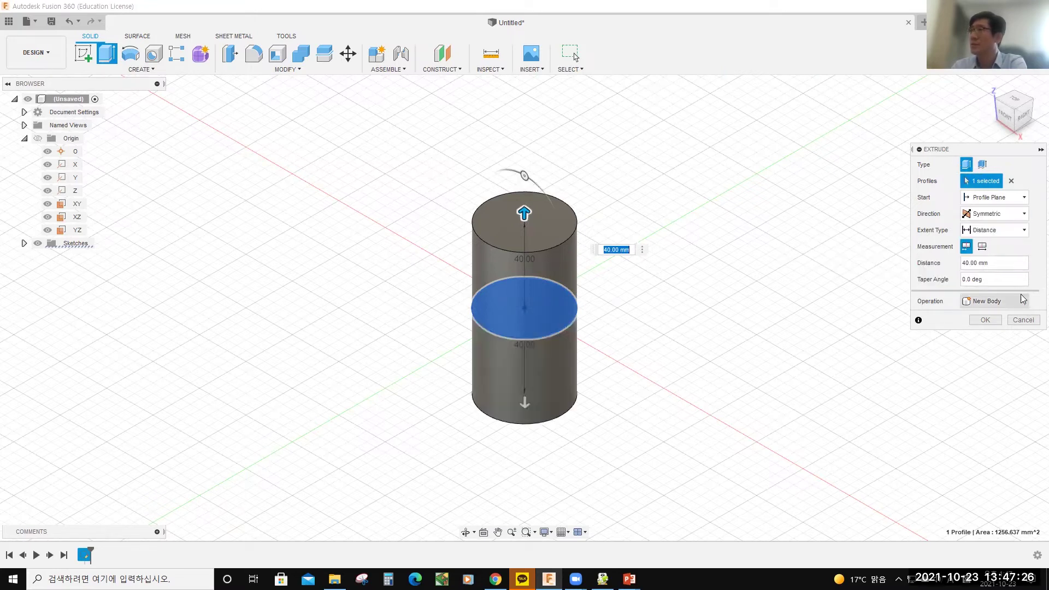
left_click(981, 247)
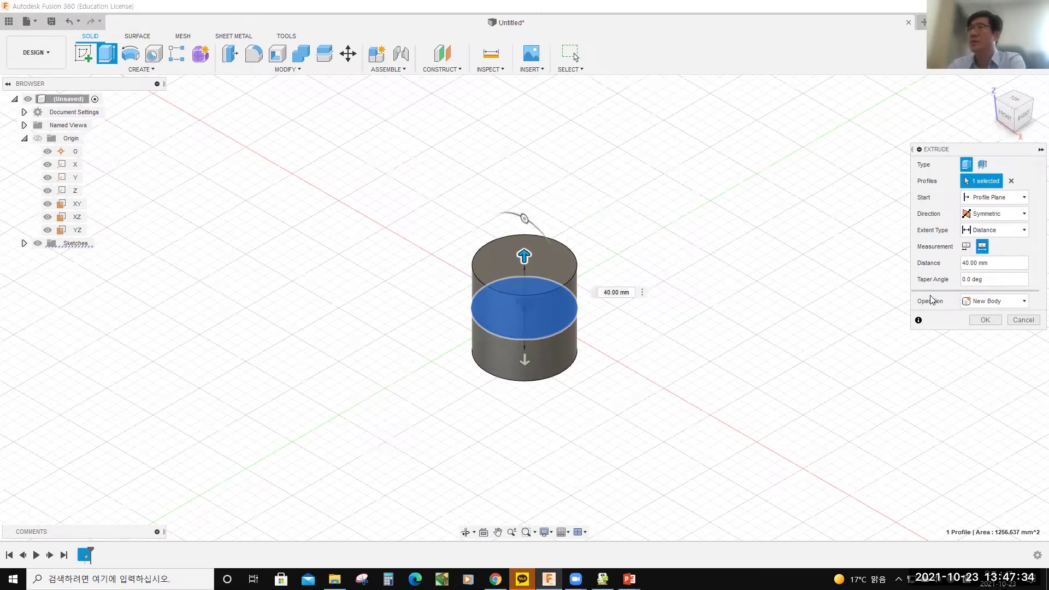
left_click(966, 247)
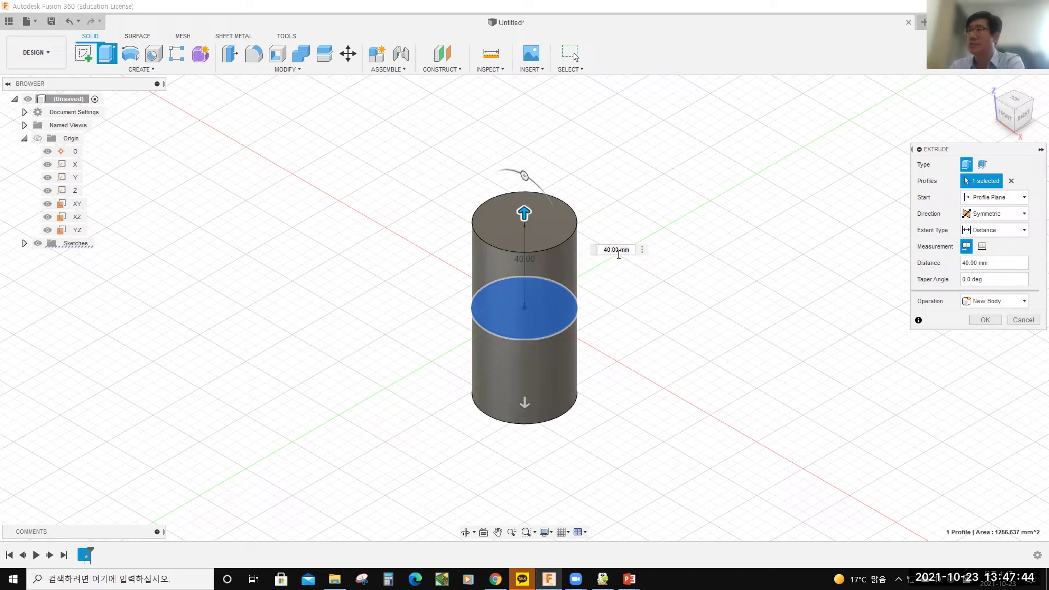
left_click(993, 301)
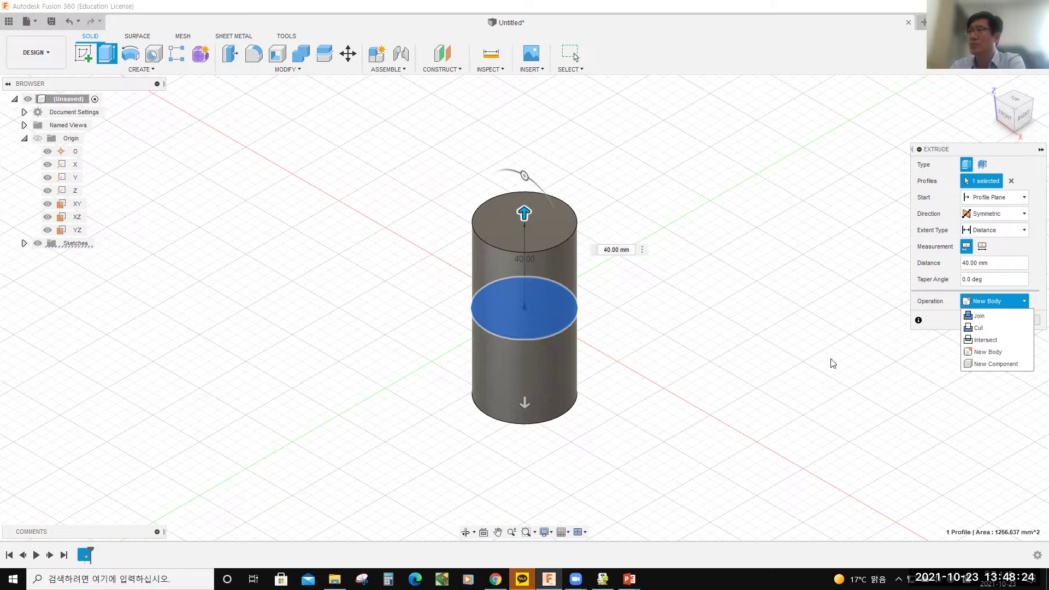
left_click(985, 353)
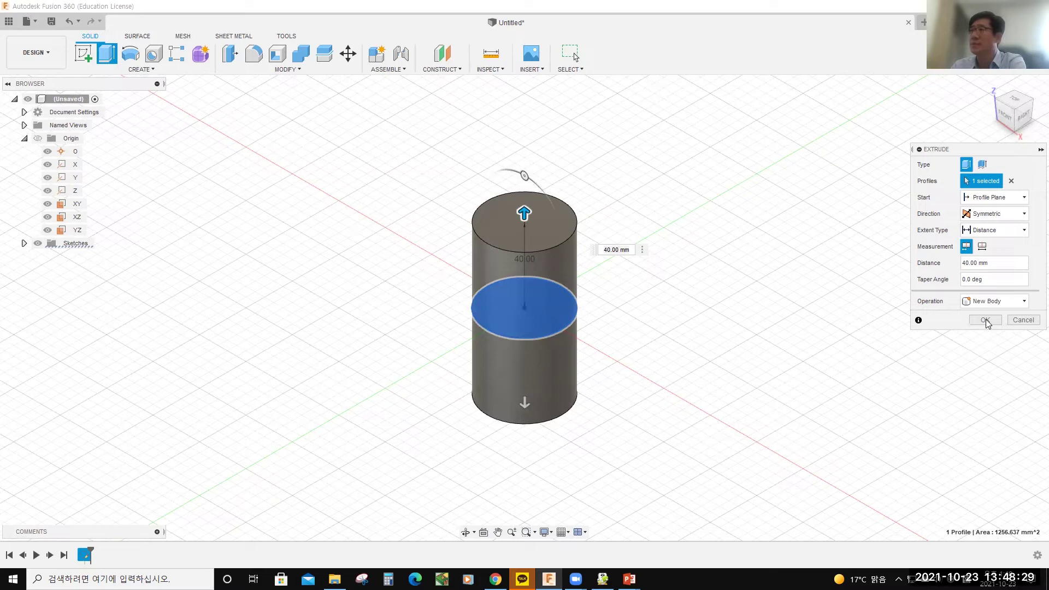
left_click(986, 322)
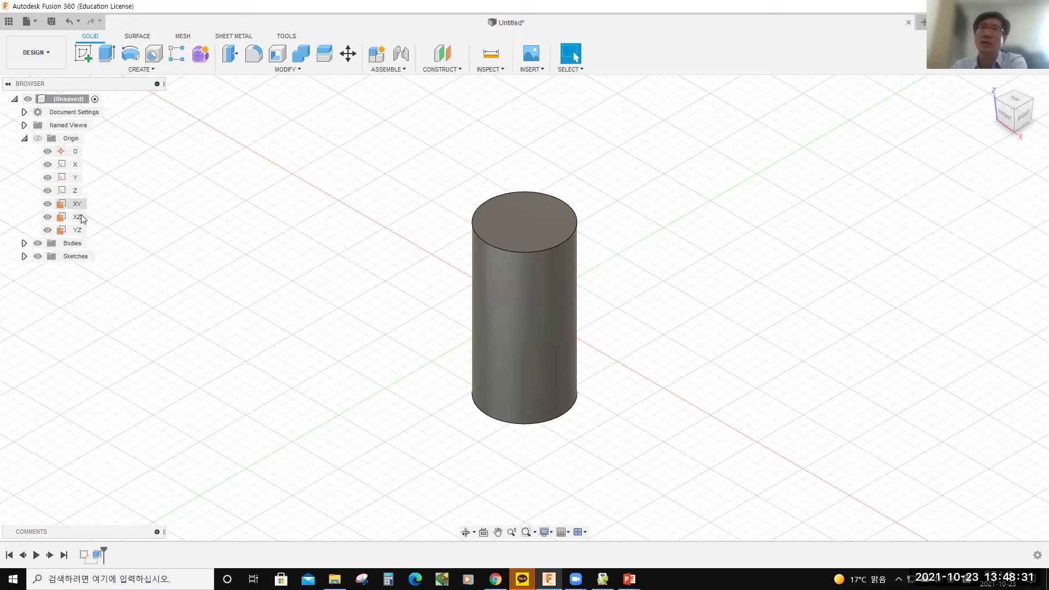
Examine the cylinder body and its source sketch in the browser by toggling the sketch's visibility
left_click(24, 244)
left_click(78, 257)
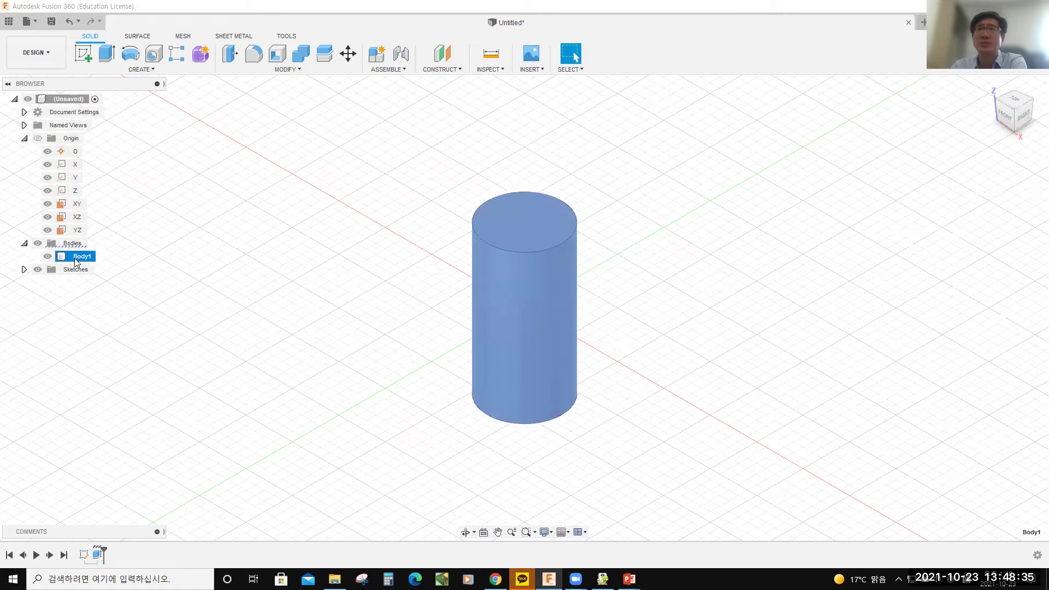
left_click(24, 269)
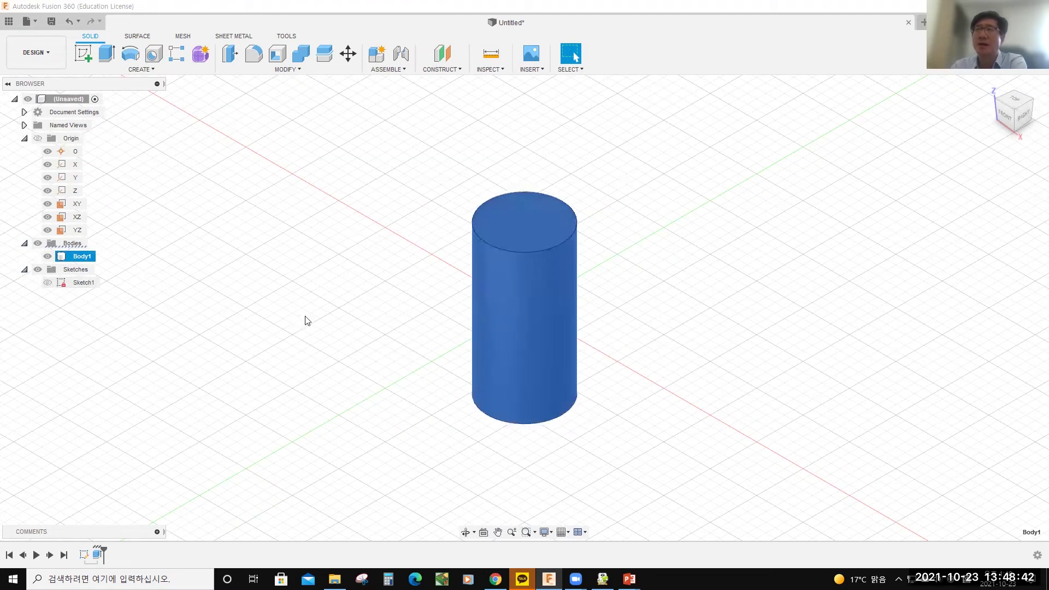
left_click(48, 282)
left_click(47, 282)
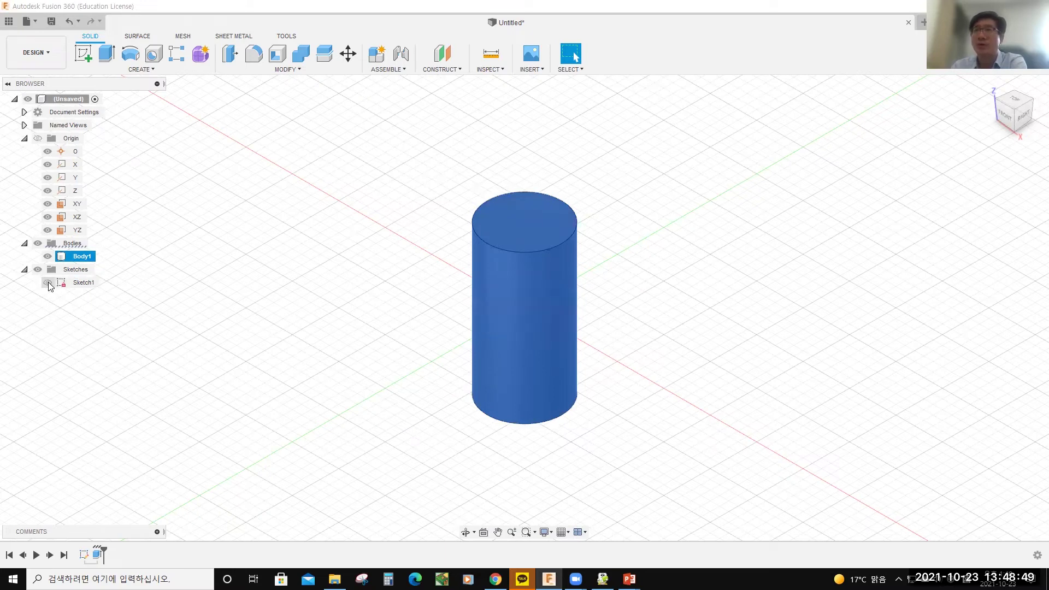
left_click(47, 282)
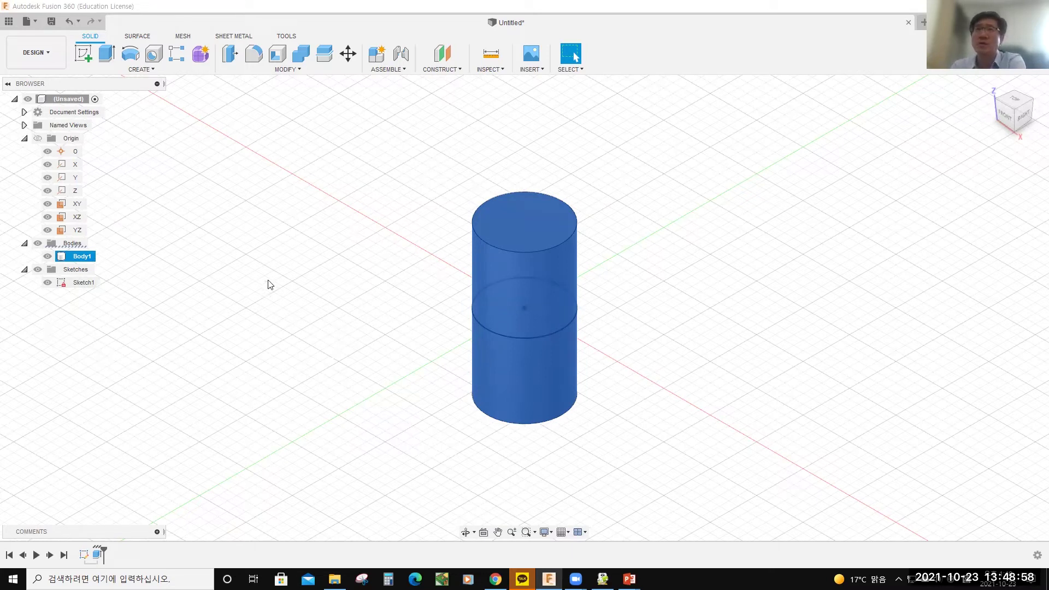
left_click(47, 282)
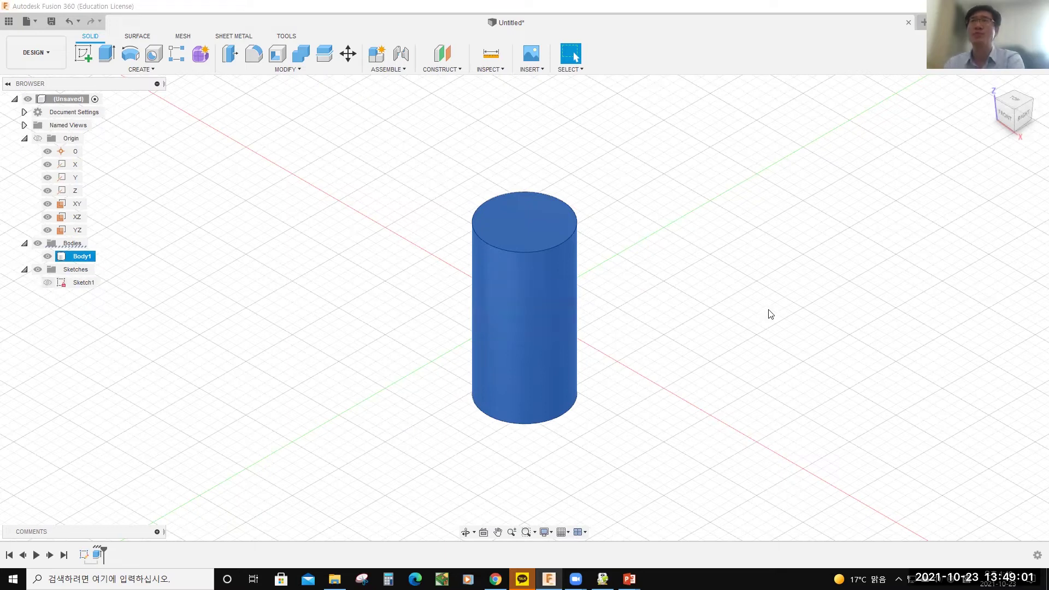
Review the unit types available in the document settings, leaving the active units in millimetres
left_click(24, 112)
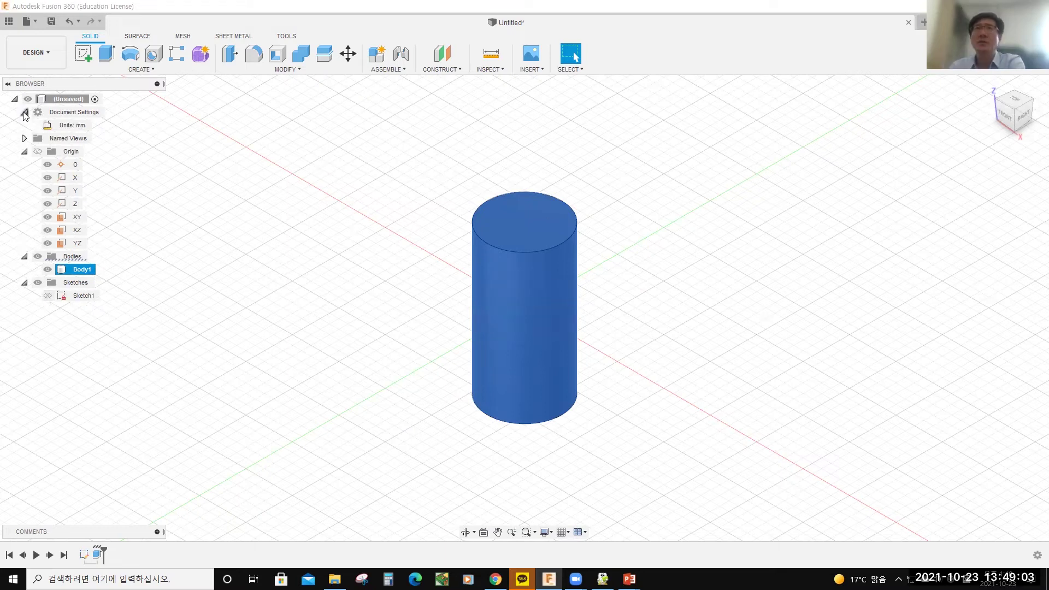
left_click(98, 126)
left_click(1023, 164)
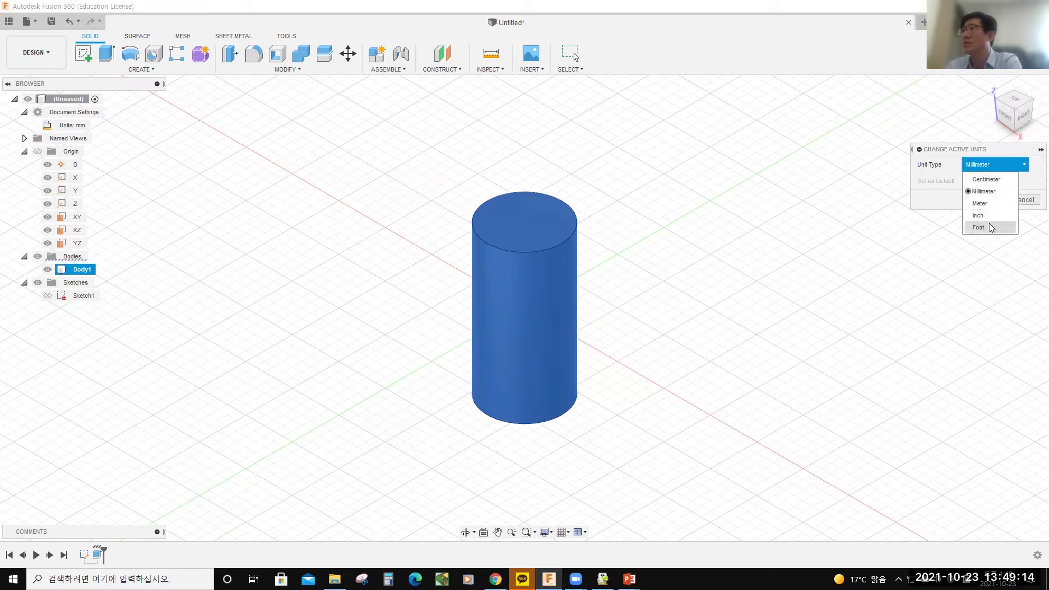
left_click(1007, 247)
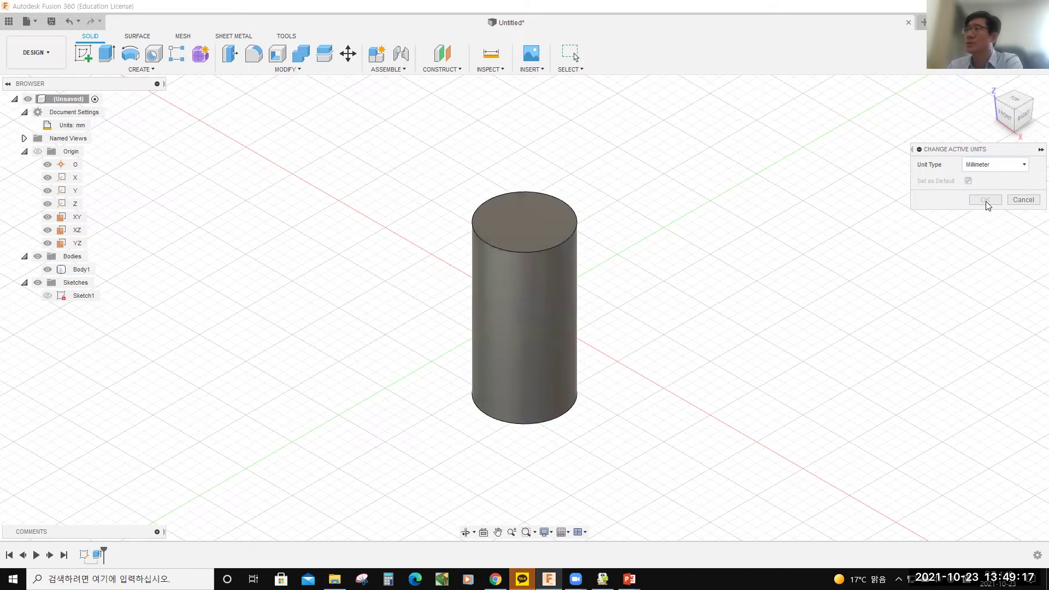
left_click(1023, 200)
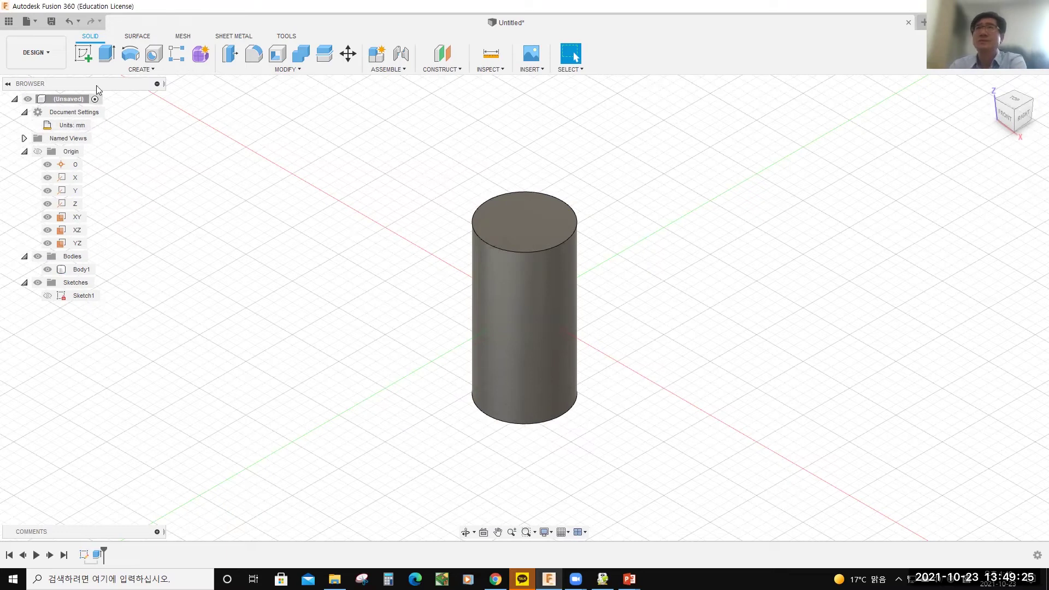
Start a sketch on the front plane and draw a circle about 40 mm in diameter centred on the origin
left_click(86, 51)
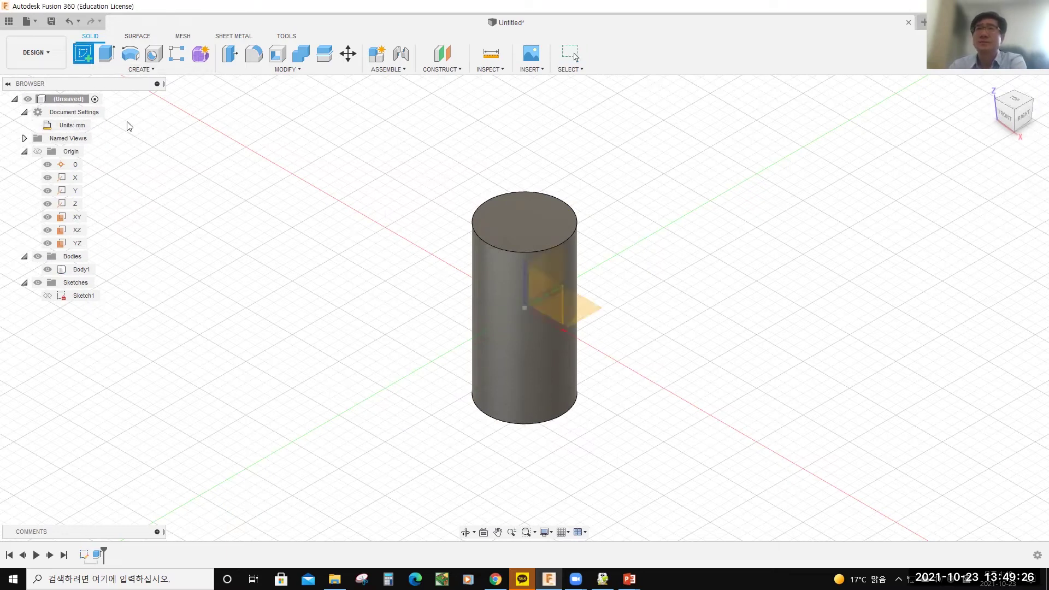
left_click(546, 301)
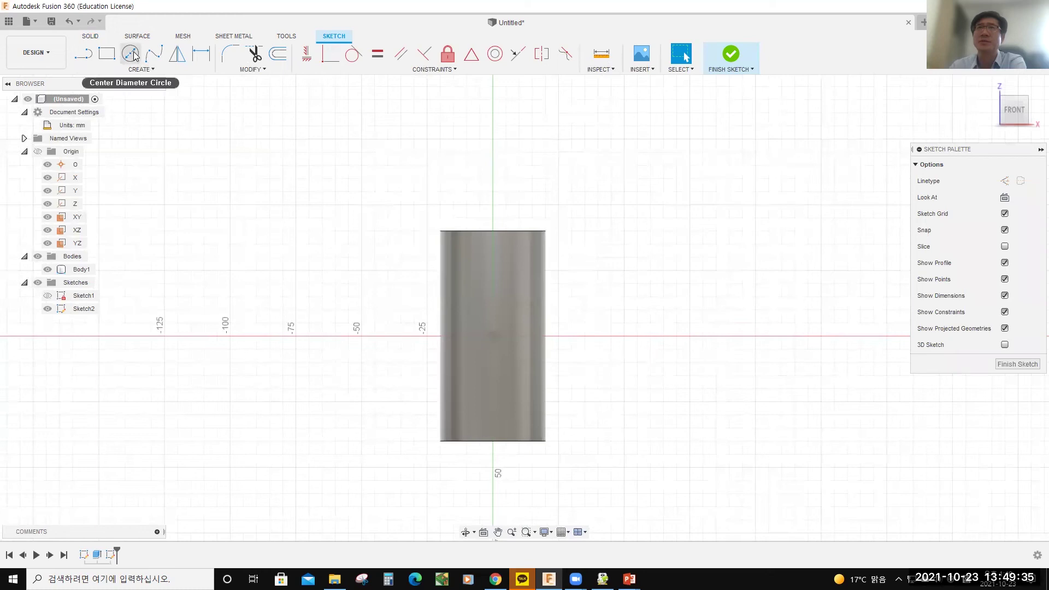
left_click(131, 54)
left_click(492, 336)
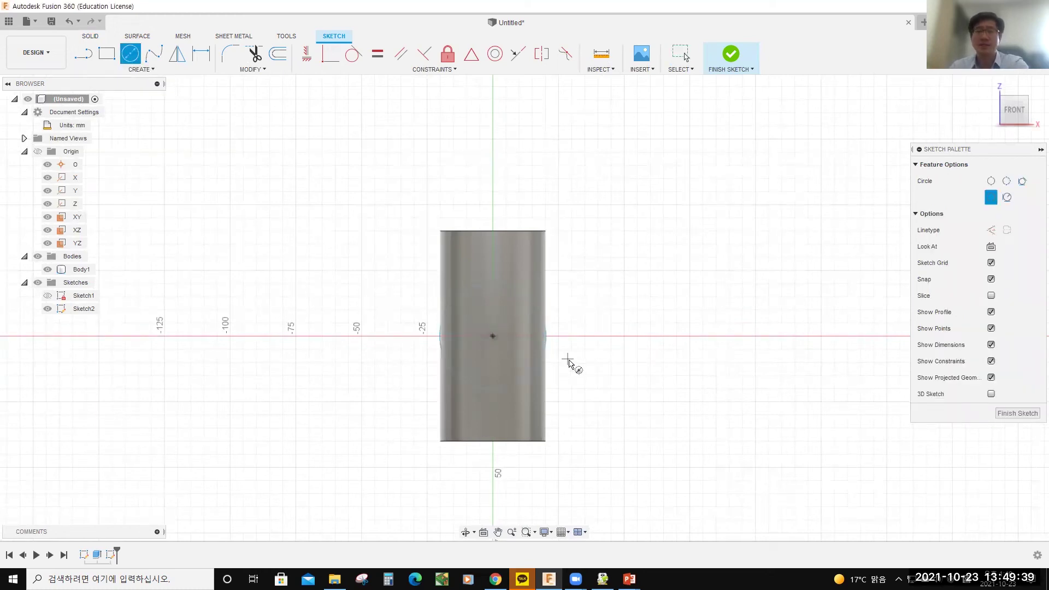
left_click(541, 305)
Dimension the front-plane circle's diameter to 40 mm and finish the sketch
key("d")
left_click(534, 302)
left_click(601, 242)
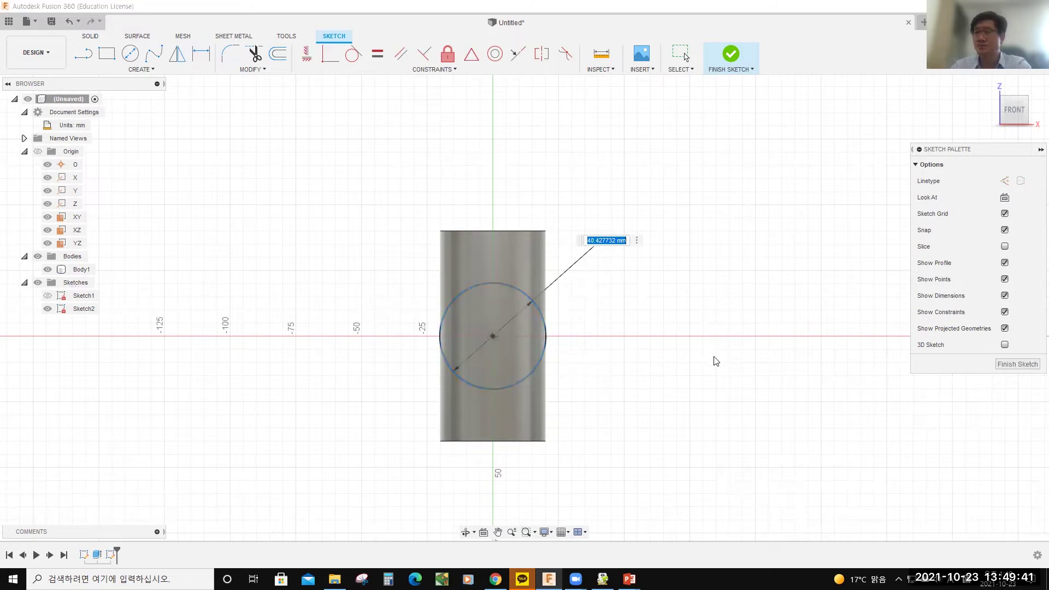
type("40")
key("Return")
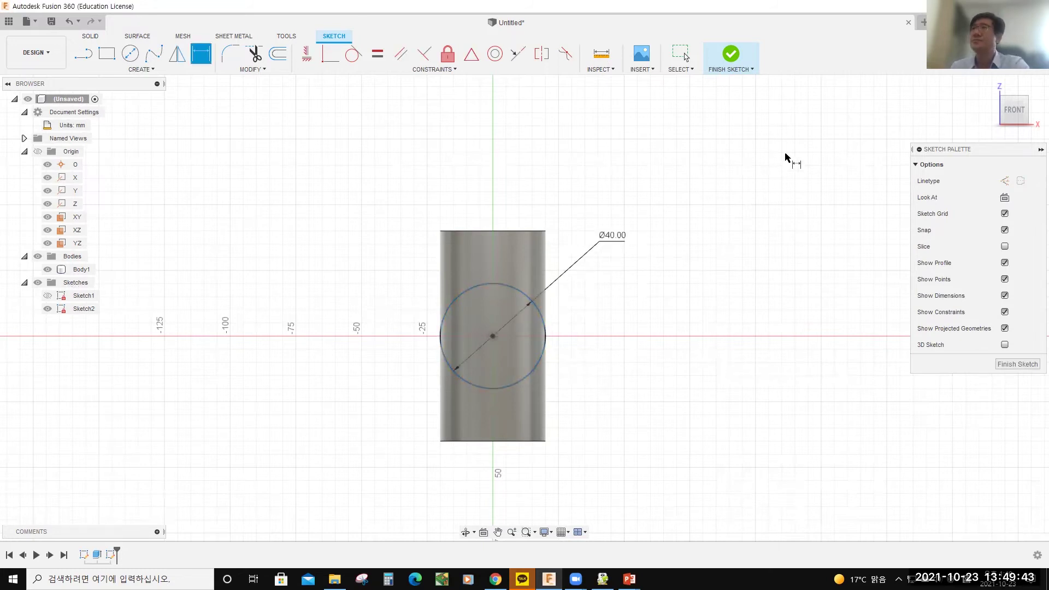
left_click(735, 59)
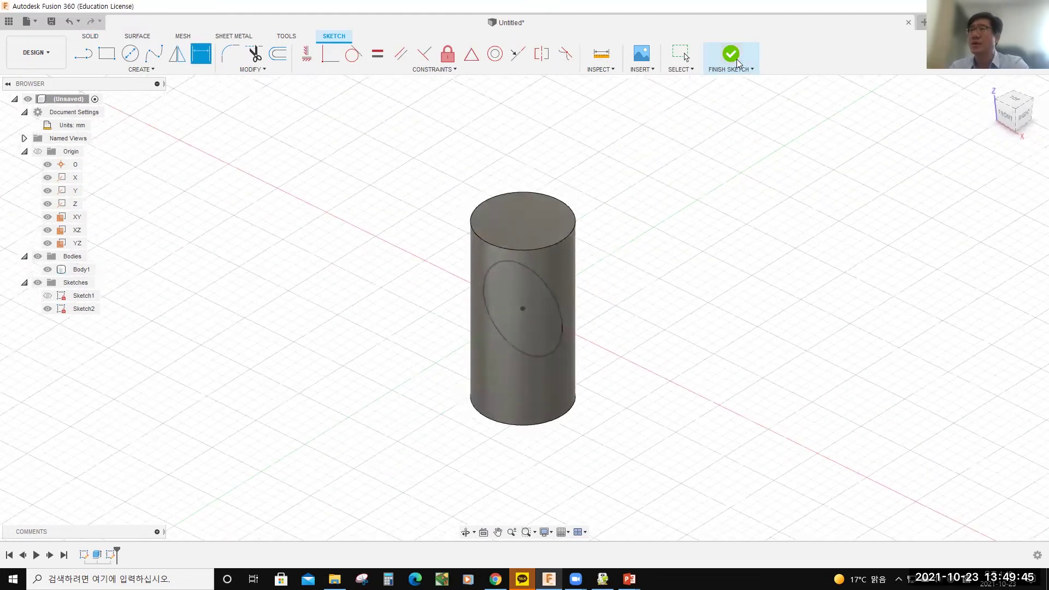
Extrude the front-plane circle symmetrically as a new body, 40 mm to each side, crossing the vertical cylinder
left_click(105, 54)
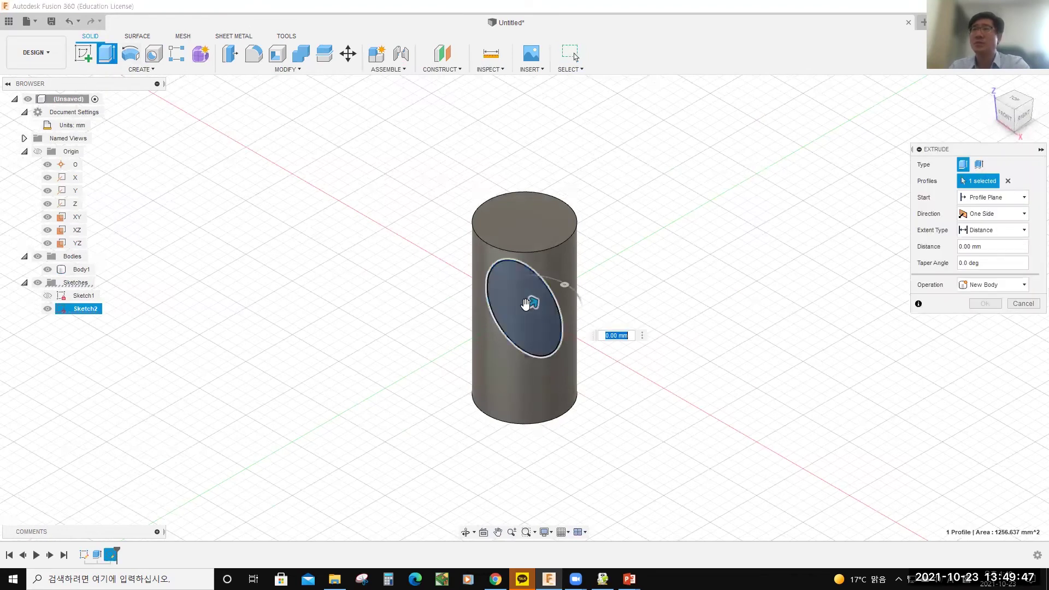
left_click_drag(531, 302, 605, 261)
left_click(1024, 214)
left_click(983, 254)
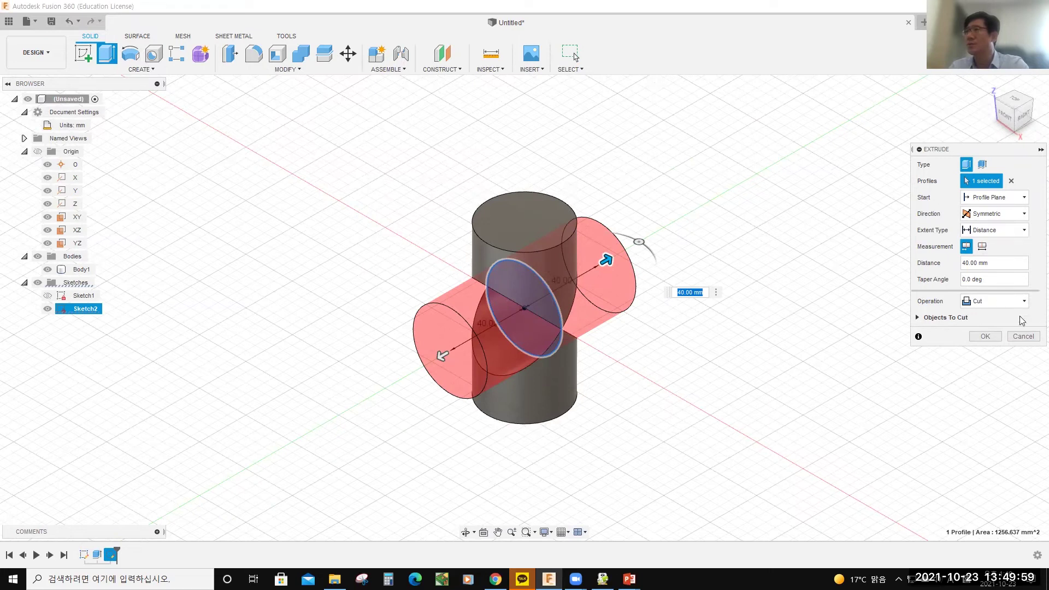
left_click(1017, 301)
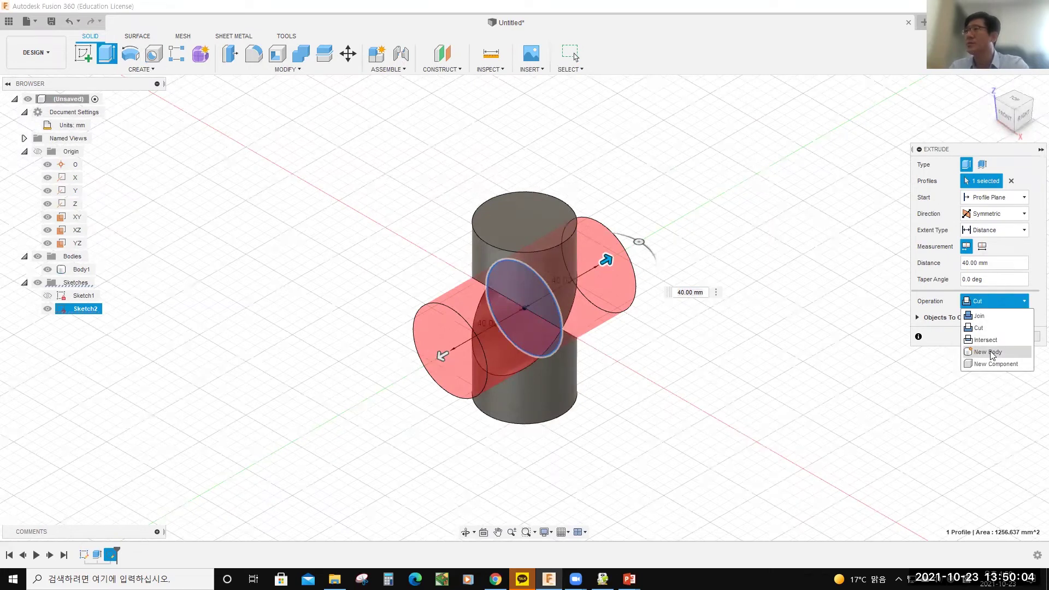
left_click(989, 351)
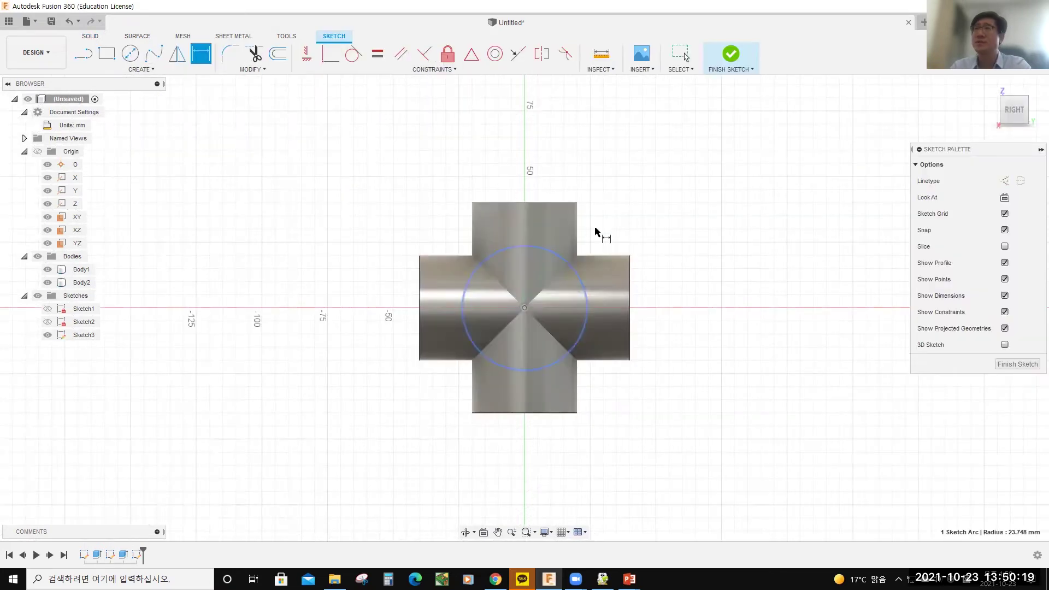
Set the diameter of the circle sketched on the right plane to 40 mm and finish the sketch
left_click(626, 188)
type("40")
key("Return")
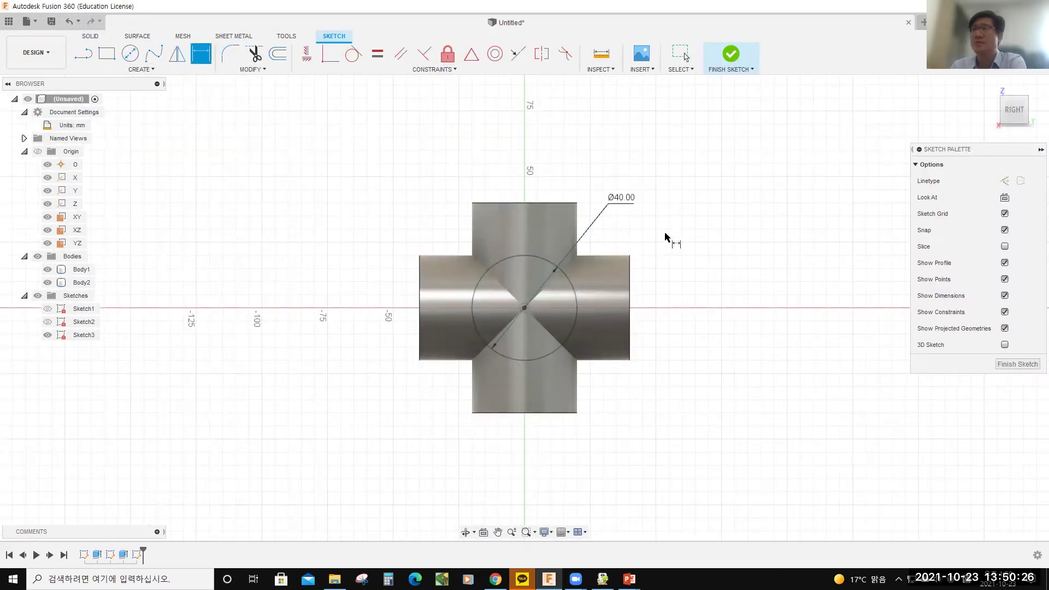
left_click(732, 57)
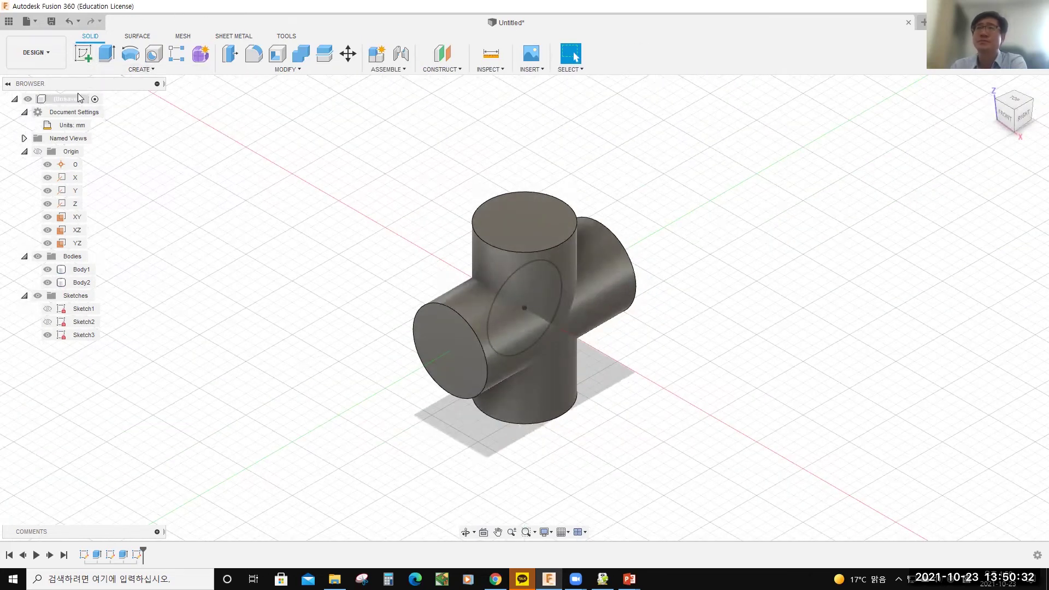
Extrude the circle on the right plane symmetrically as a new body, 40 mm to each side
left_click(108, 58)
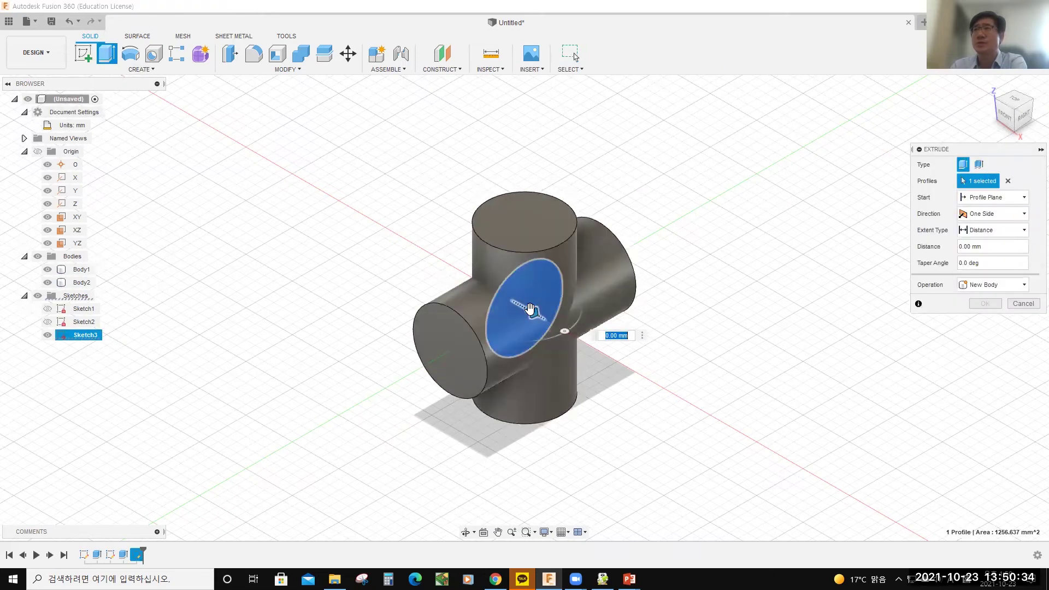
left_click_drag(552, 333, 634, 371)
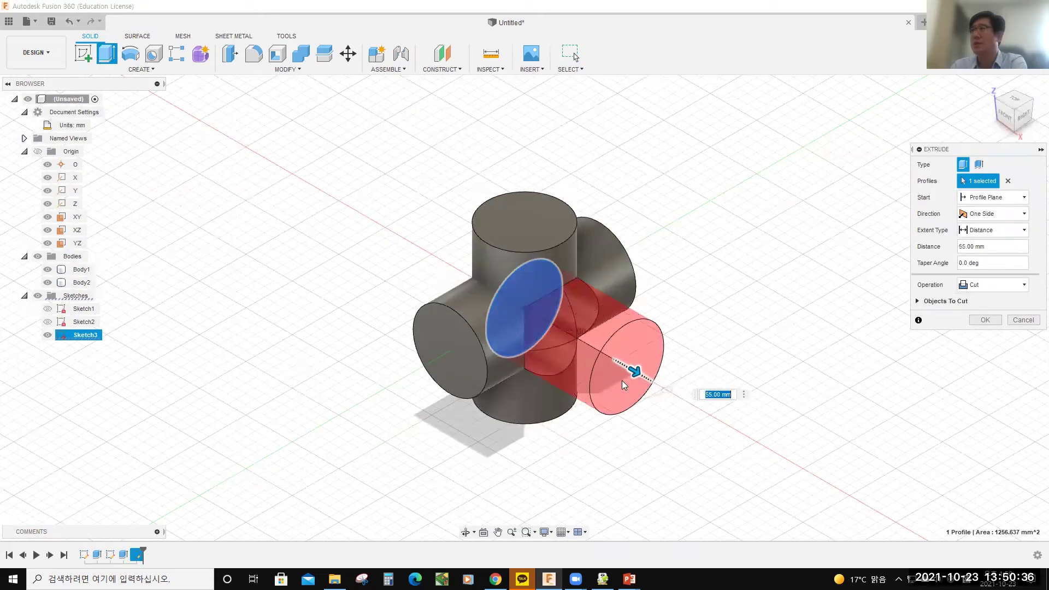
left_click(1023, 214)
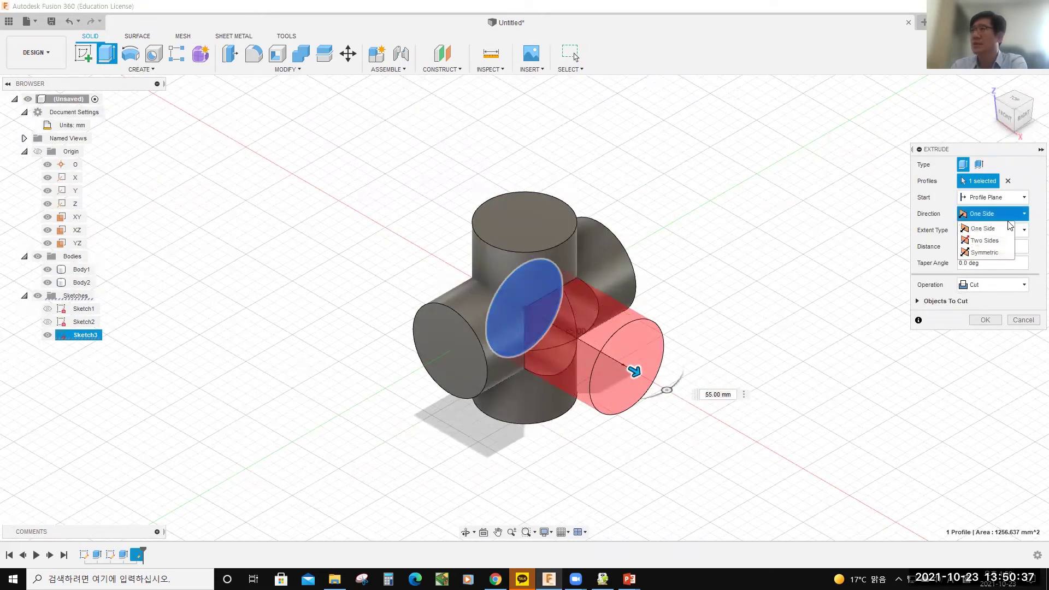
left_click(983, 260)
left_click(1021, 301)
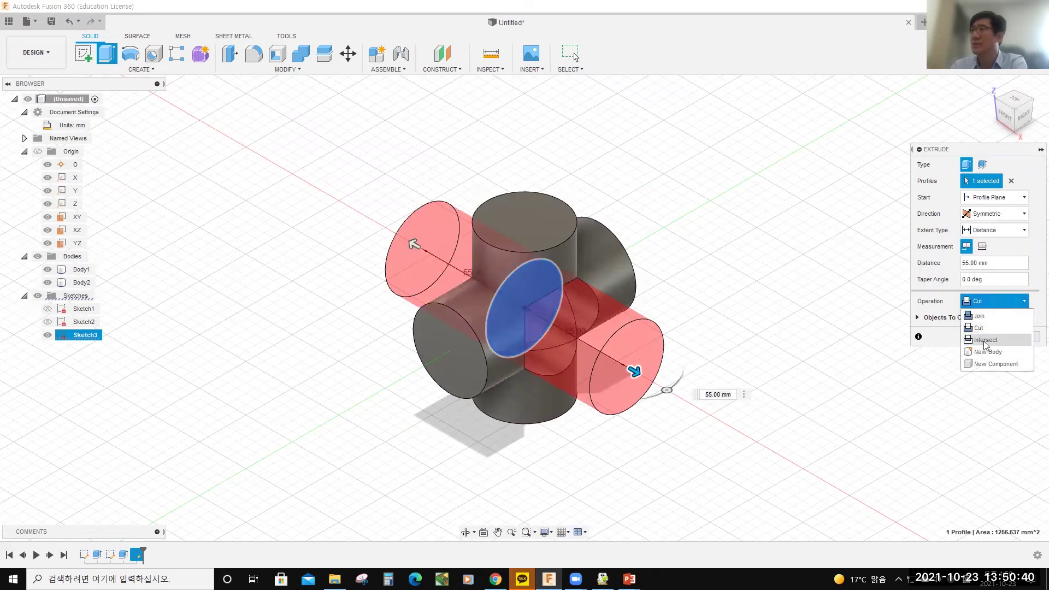
left_click(986, 356)
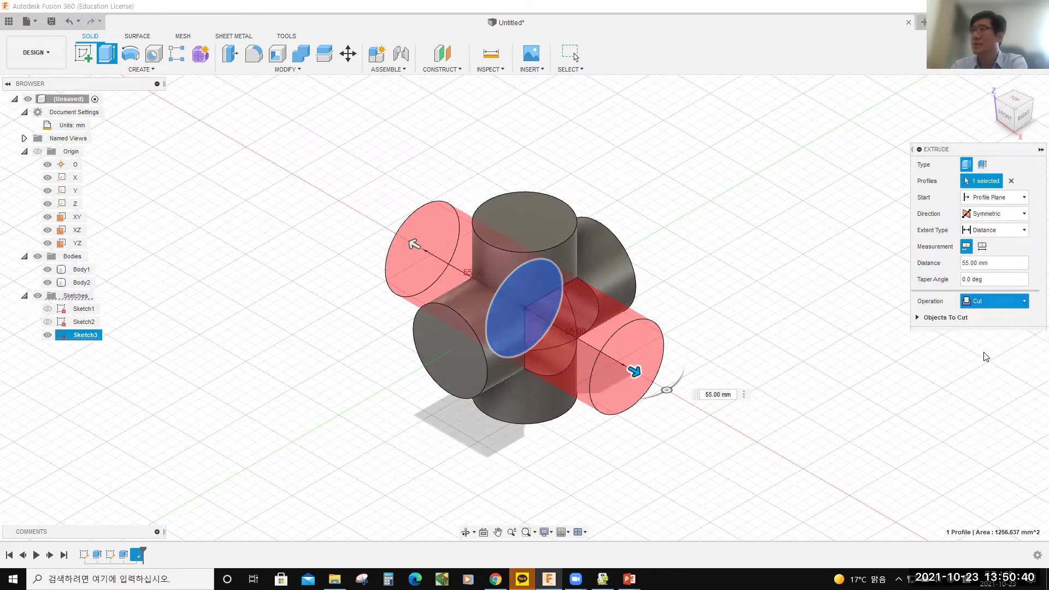
left_click(727, 395)
type("40")
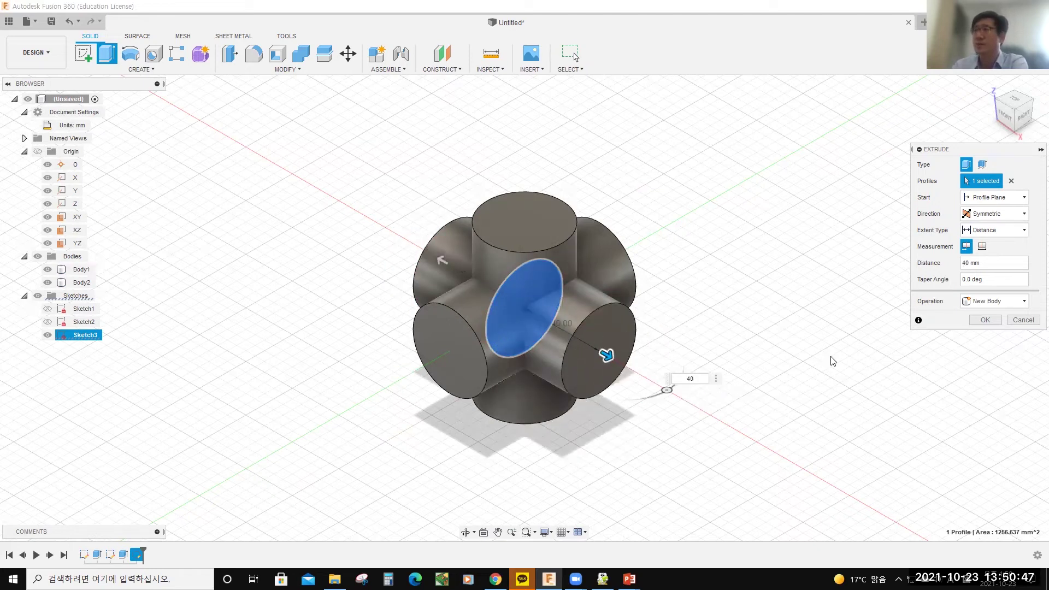
left_click(985, 319)
Sketch a concentric circle slightly smaller than the rim on the vertical cylinder's top face and finish the sketch
middle_click_drag(850, 307, 880, 276, "shift")
middle_click_drag(808, 302, 645, 328, "shift")
left_click(524, 213)
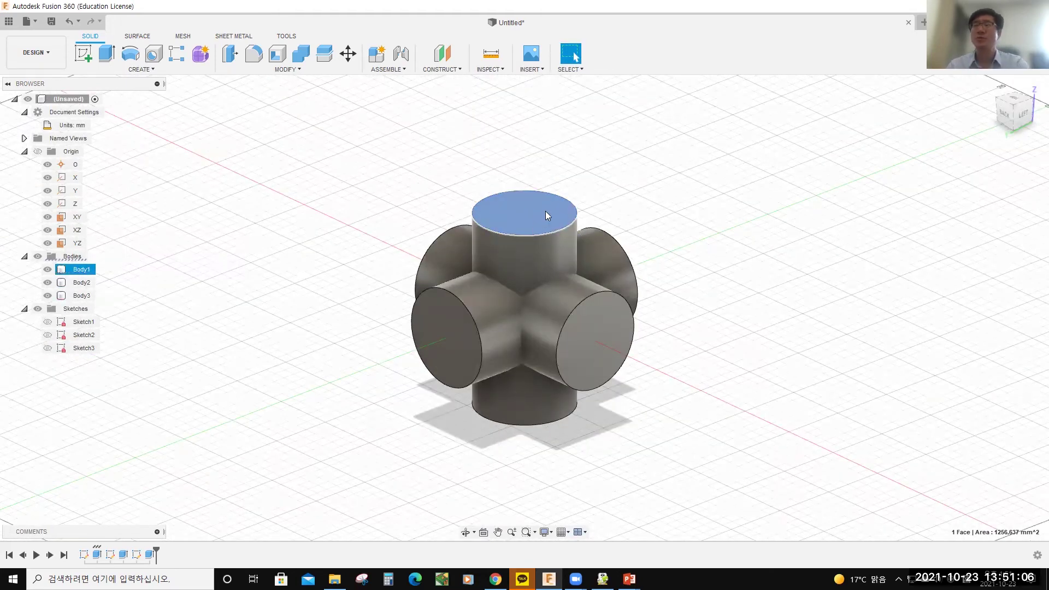
left_click(87, 57)
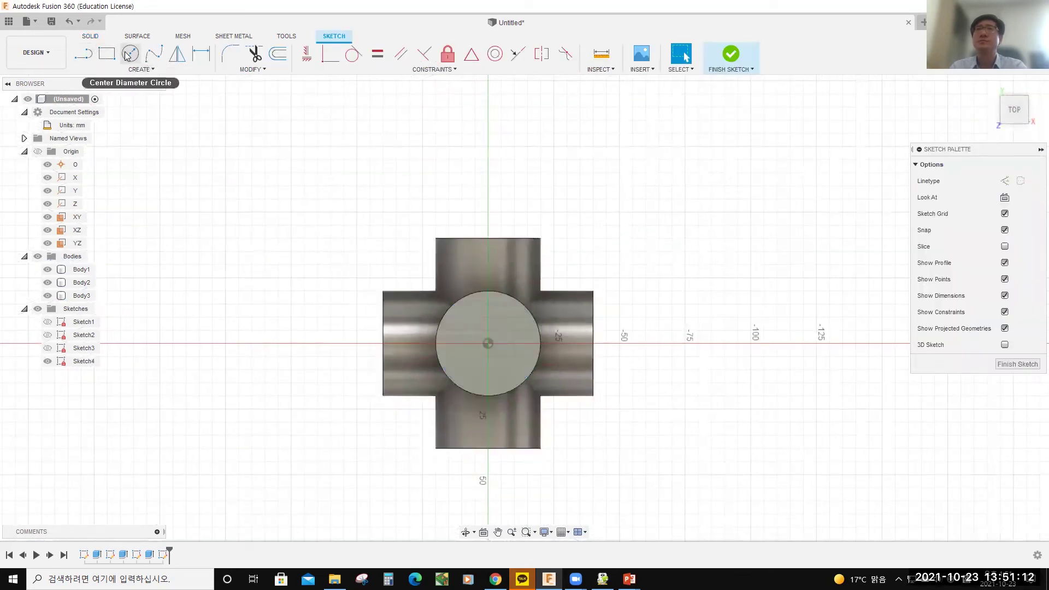
left_click(130, 53)
left_click(488, 343)
left_click(499, 305)
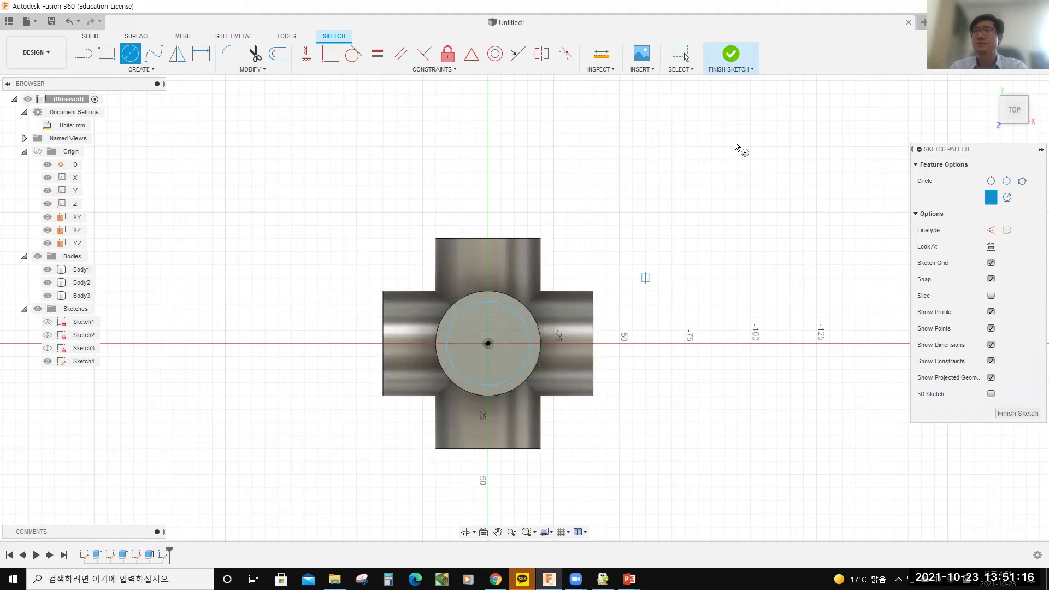
left_click(735, 56)
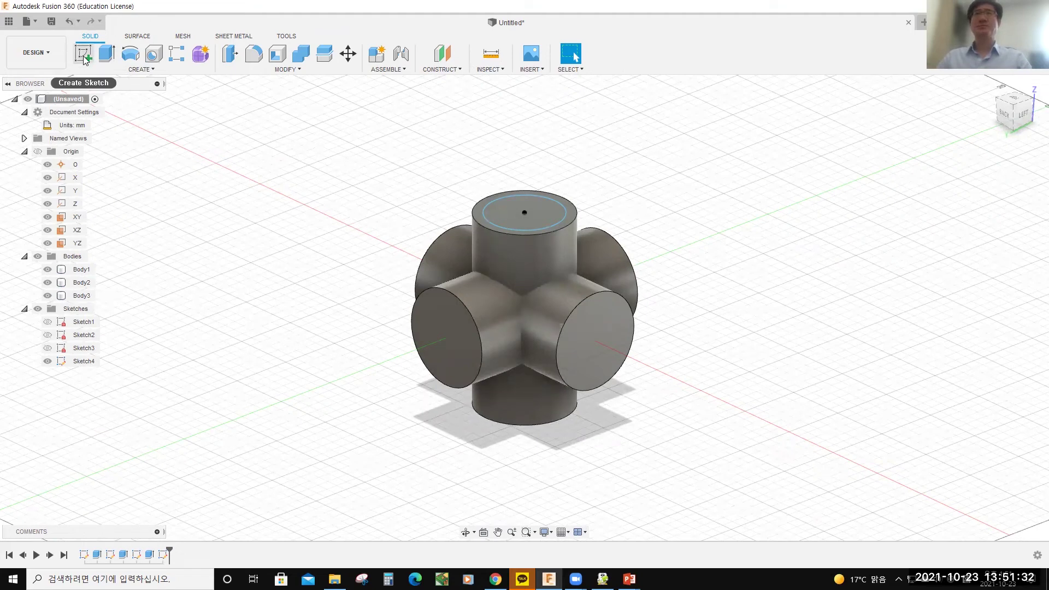
Extrude the circle on the top face by -95 mm as a cut to bore through the vertical cylinder
left_click(107, 53)
left_click(525, 212)
left_click_drag(526, 210, 565, 420)
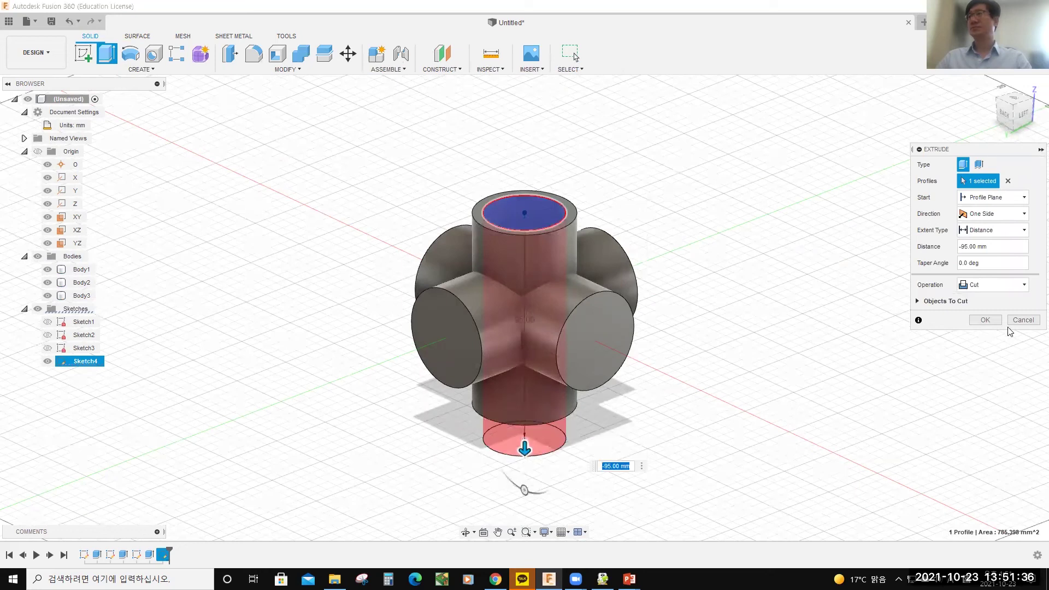
left_click(987, 320)
Sketch an upright rectangle centred on the end face of the back-facing cylinder and finish the sketch
middle_click_drag(788, 348, 699, 310, "shift")
left_click(491, 294)
left_click(83, 53)
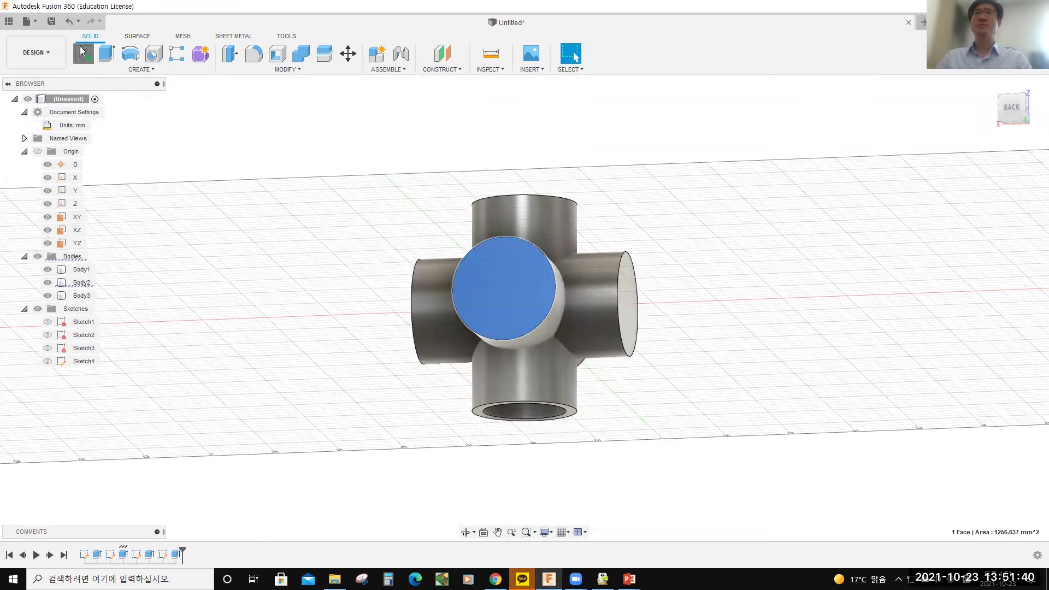
left_click(112, 56)
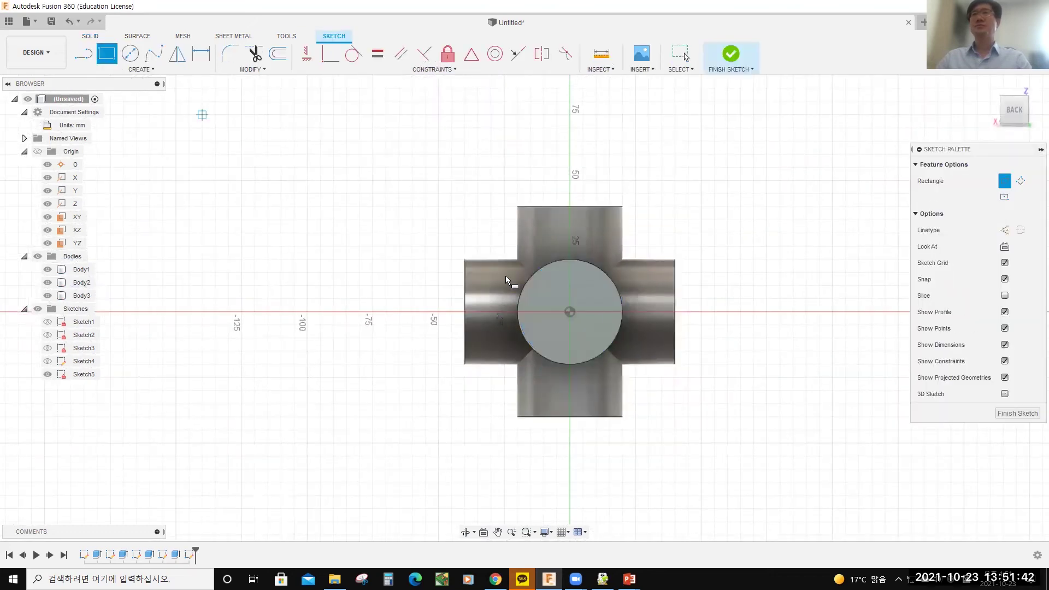
left_click(141, 69)
mouse_move(136, 94)
left_click(216, 117)
left_click(570, 313)
left_click(593, 289)
middle_click_drag(593, 289, 583, 129, "shift")
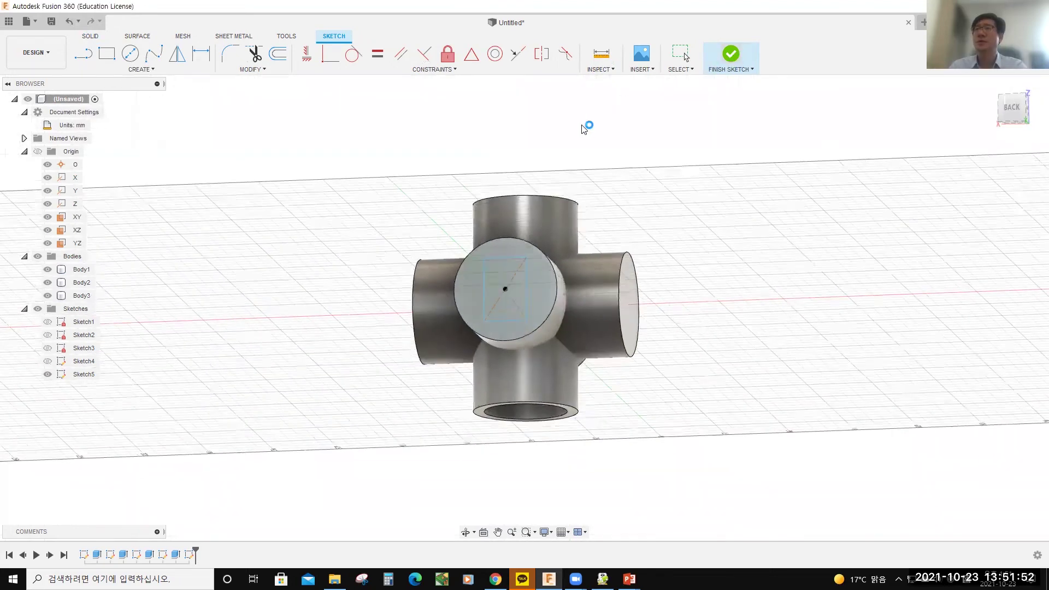
Extrude the rectangle on the back end face by -235 mm as a cut through the front-to-back cylinder
left_click(516, 306)
left_click(513, 310)
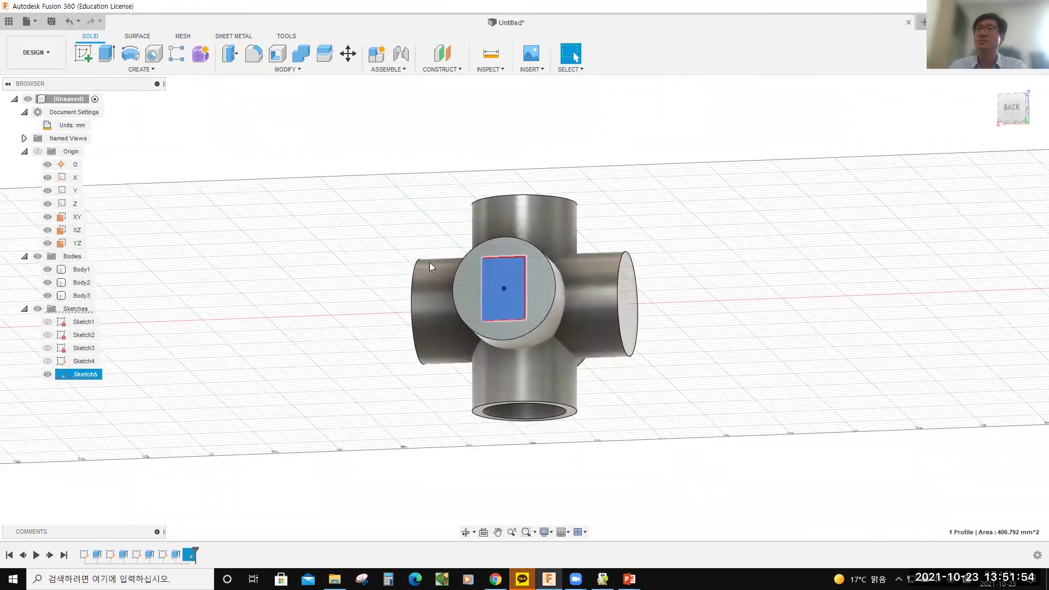
left_click(107, 53)
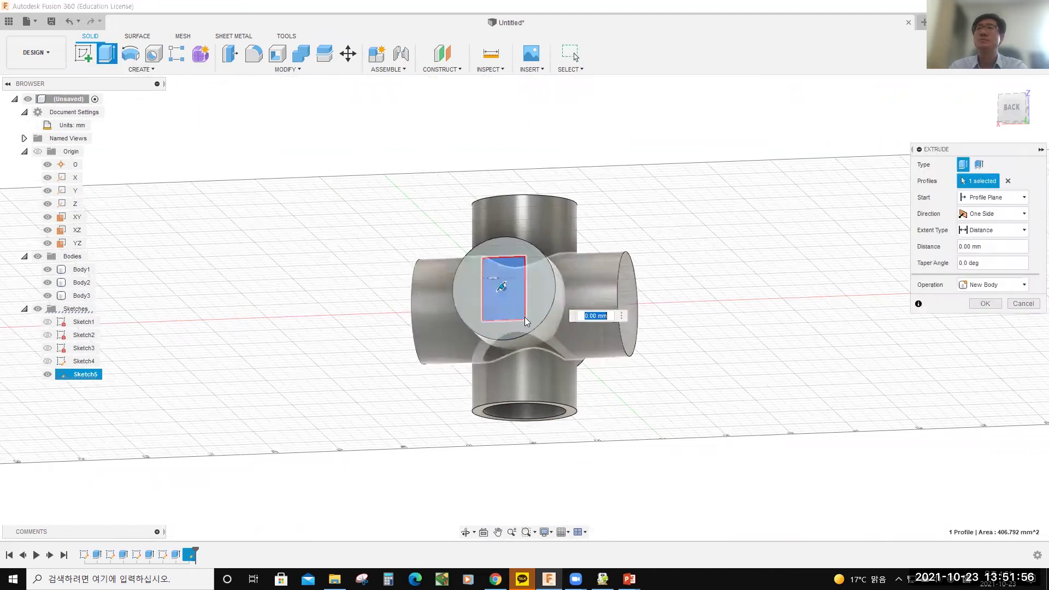
left_click(506, 290)
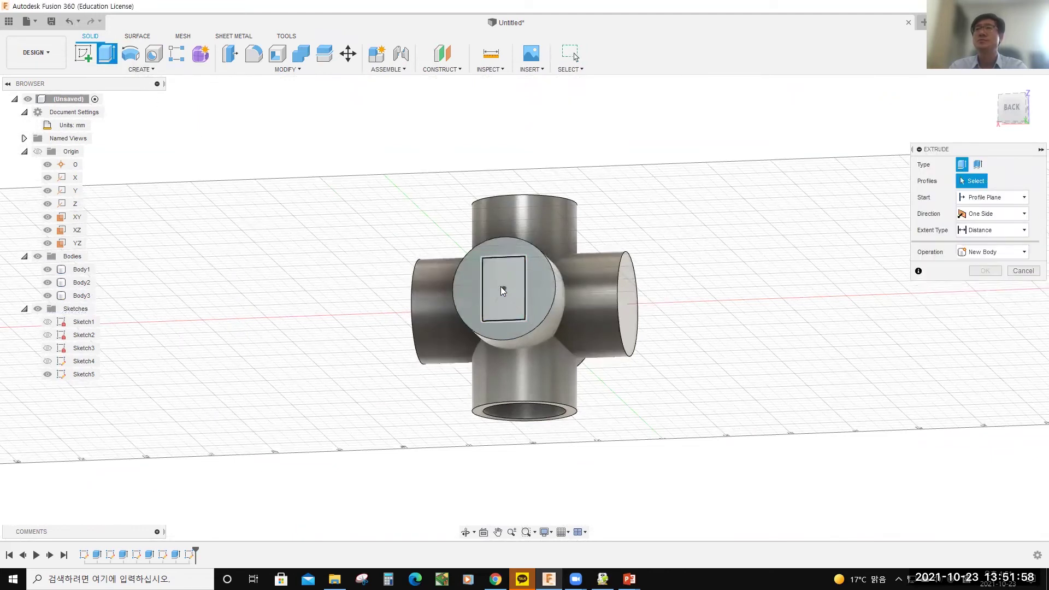
left_click(510, 315)
left_click_drag(501, 285, 628, 403)
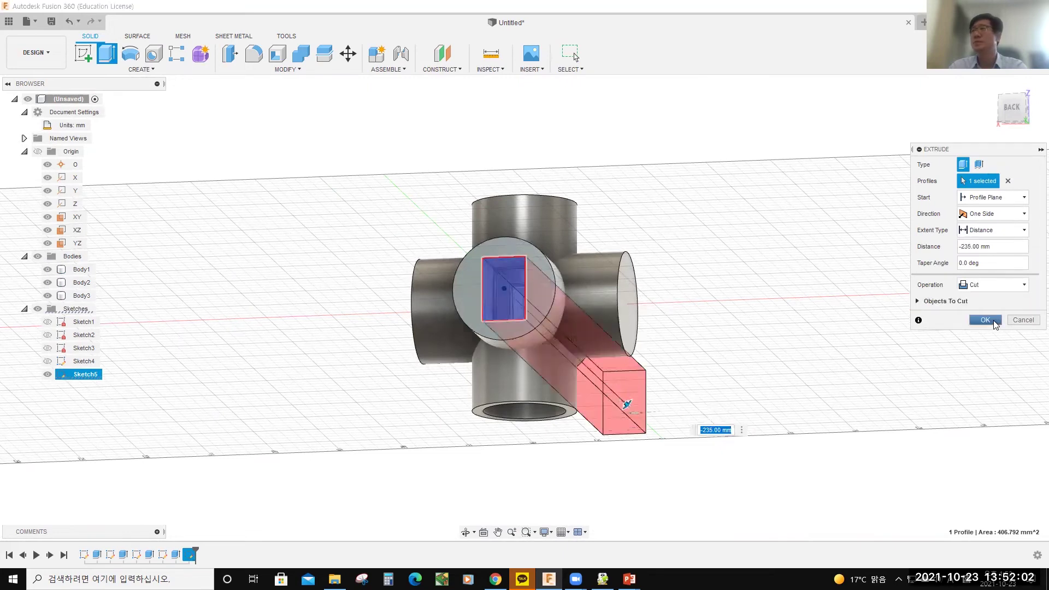
left_click(985, 321)
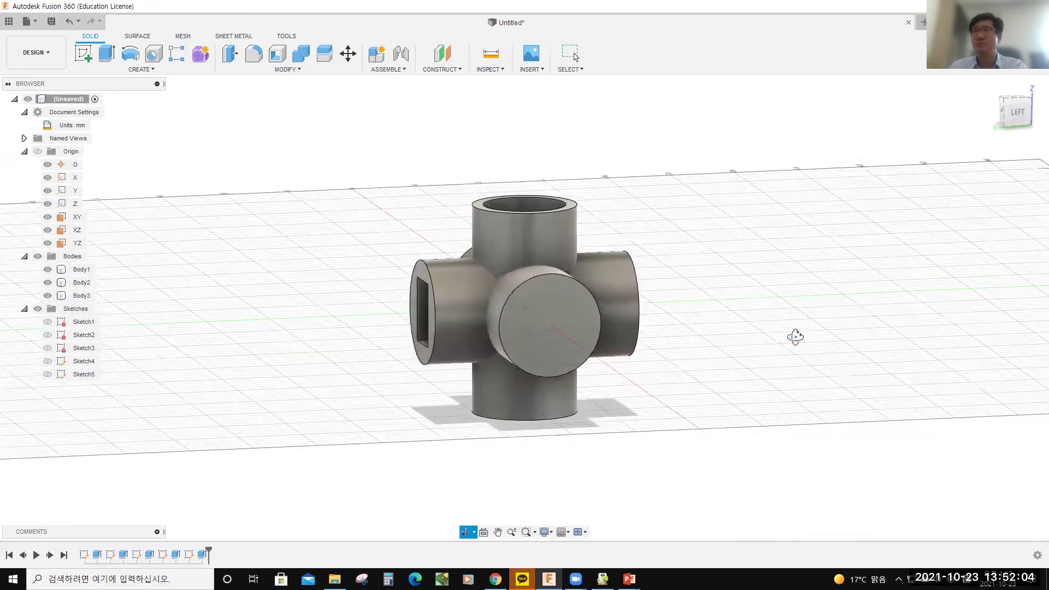
Start a sketch on the left-facing cylinder end and draw a concentric circle roughly midway between its centre and rim
left_click(527, 316)
left_click(141, 68)
mouse_move(158, 312)
left_click(189, 113)
left_click(84, 53)
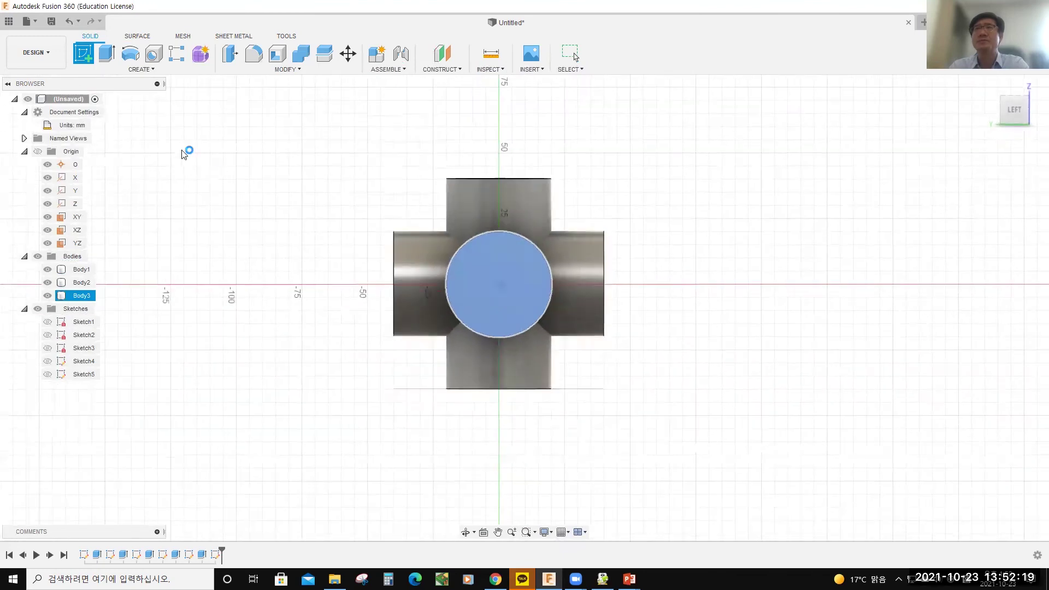
left_click(131, 57)
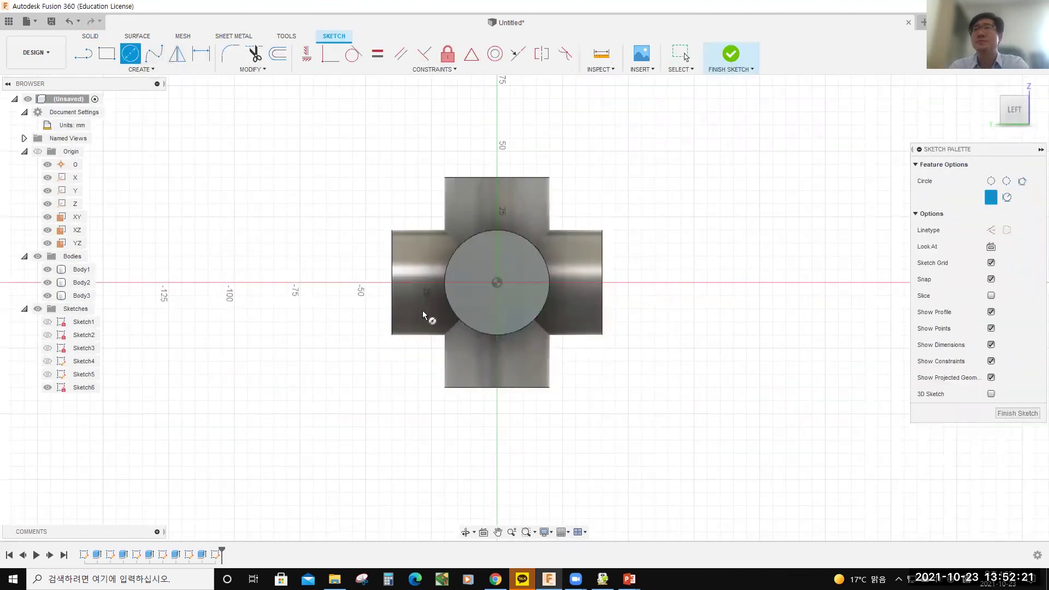
left_click(497, 283)
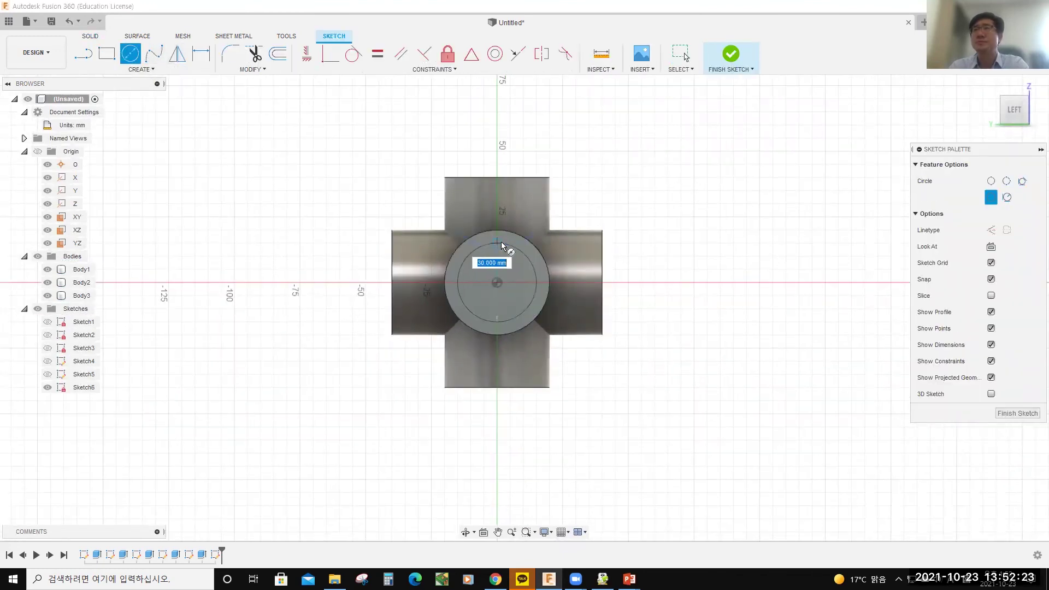
left_click(498, 250)
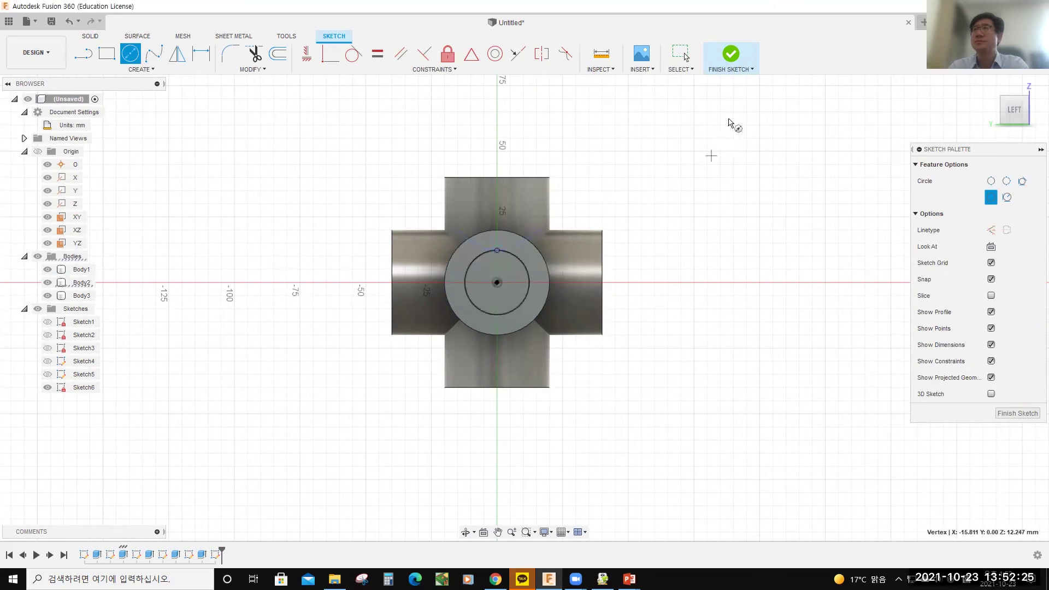
Within the same sketch, draw a small circle about 3.8 mm in radius centred on the topmost point of the concentric circle
left_click(731, 53)
left_click(68, 20)
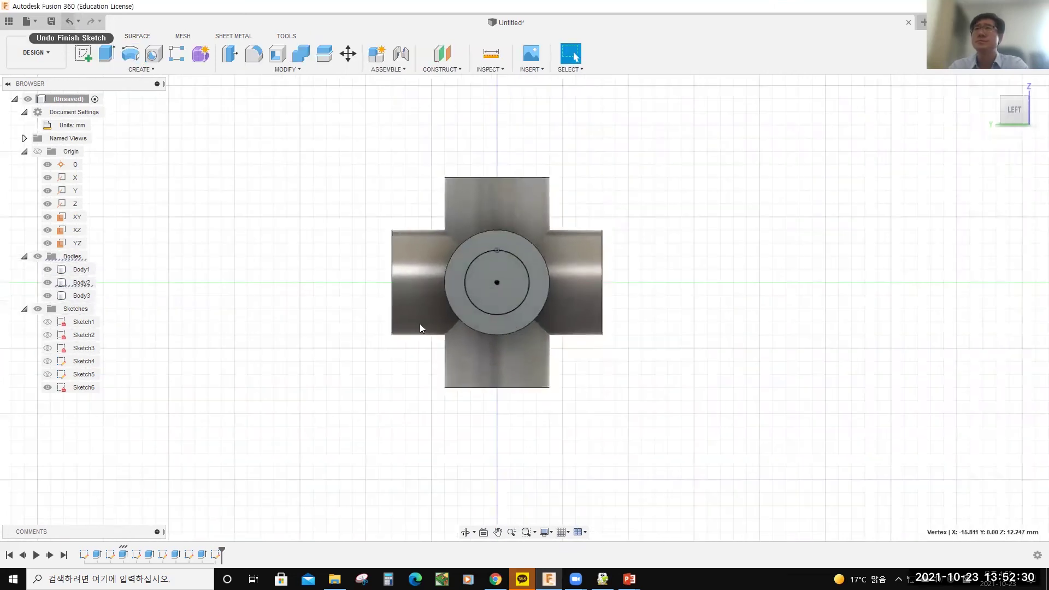
left_click(130, 53)
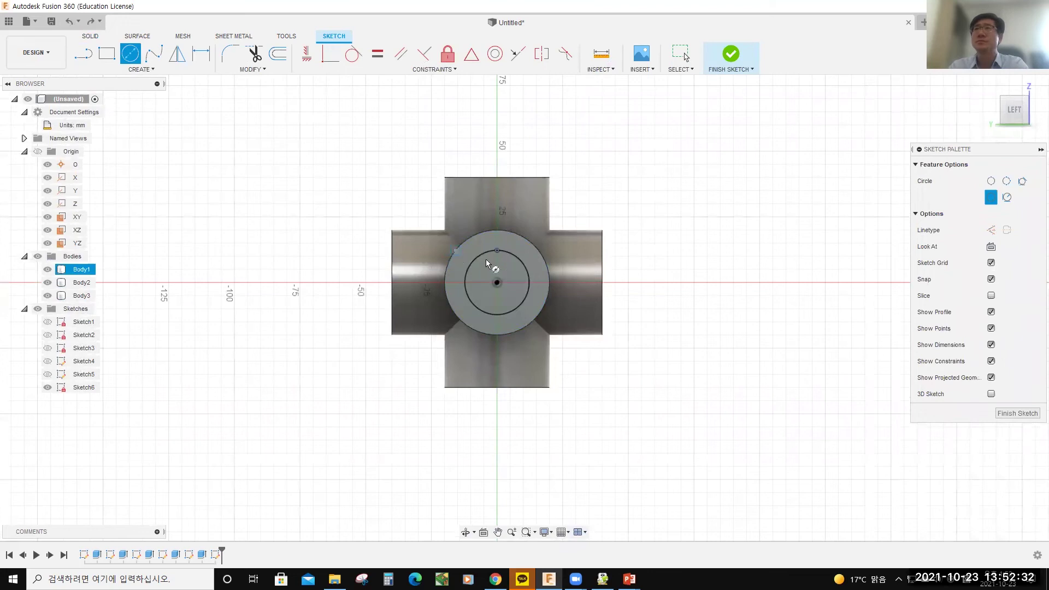
left_click(498, 251)
left_click(504, 242)
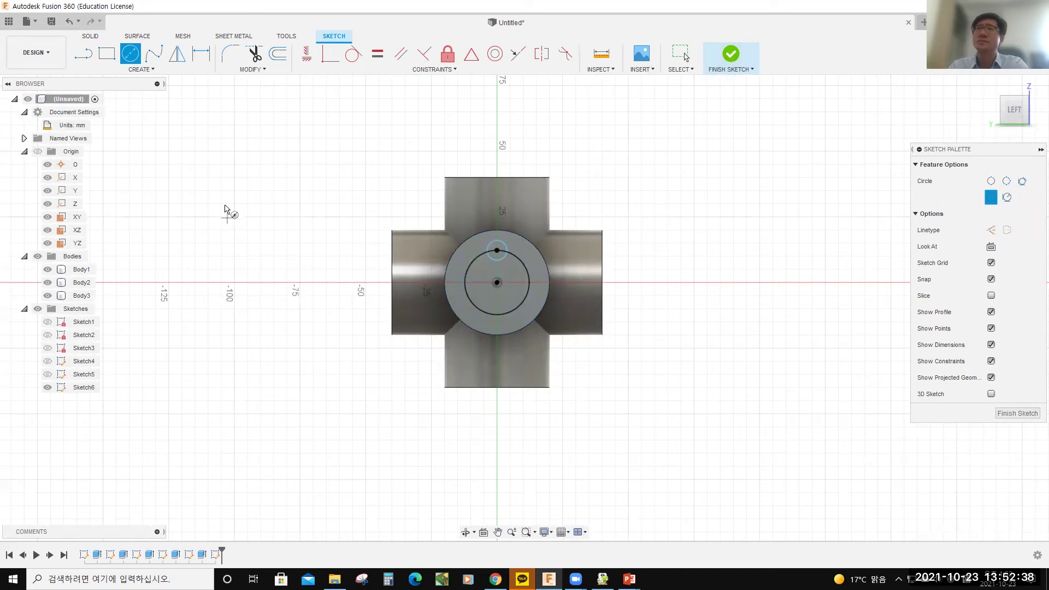
Create a circular pattern of 6 small circles around the concentric circle's centre and finish the sketch
left_click(149, 70)
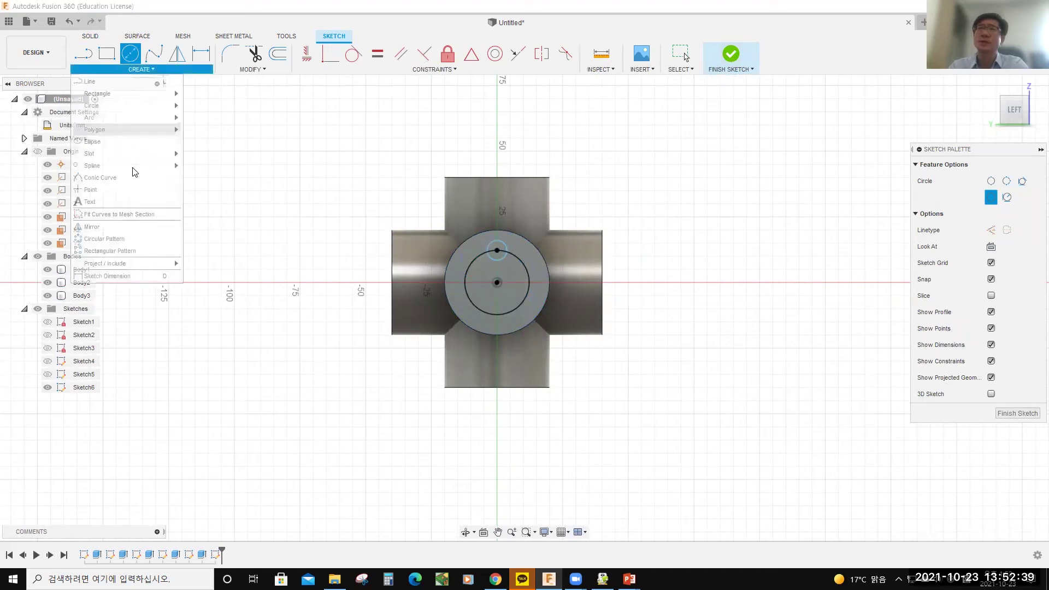
left_click(134, 239)
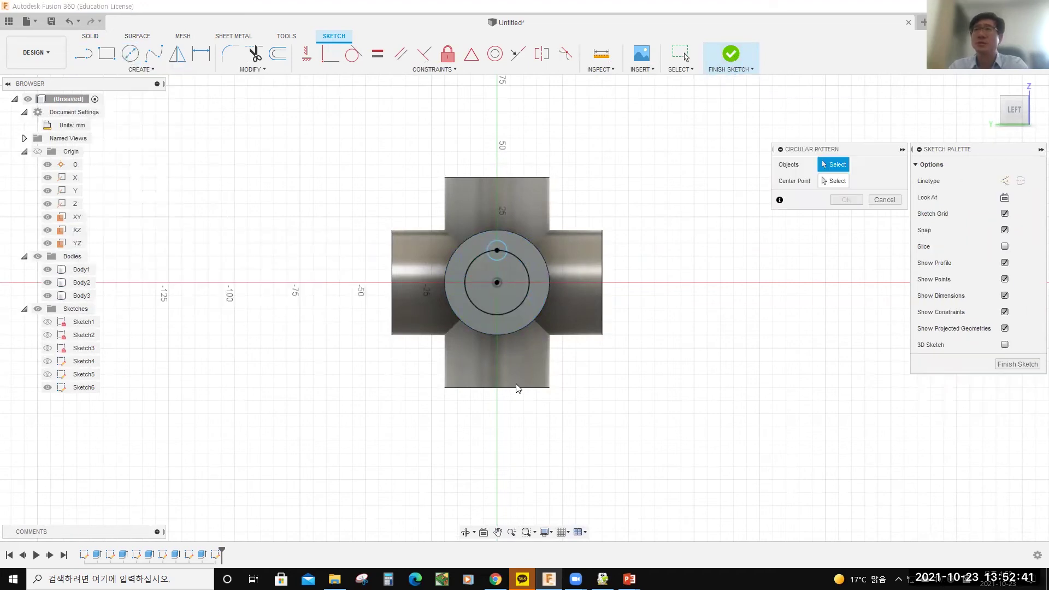
left_click(495, 257)
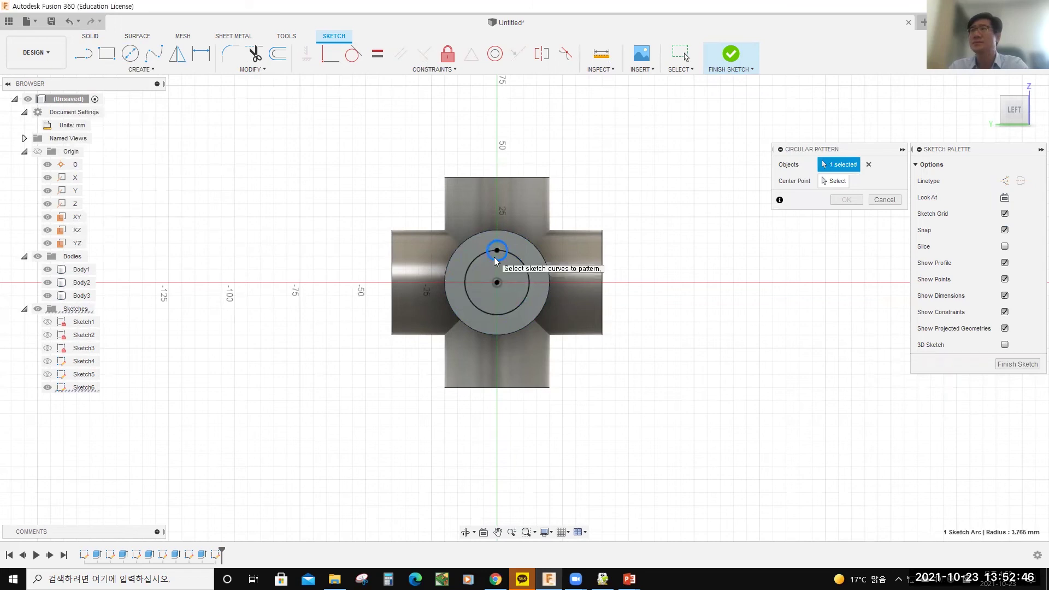
left_click(829, 185)
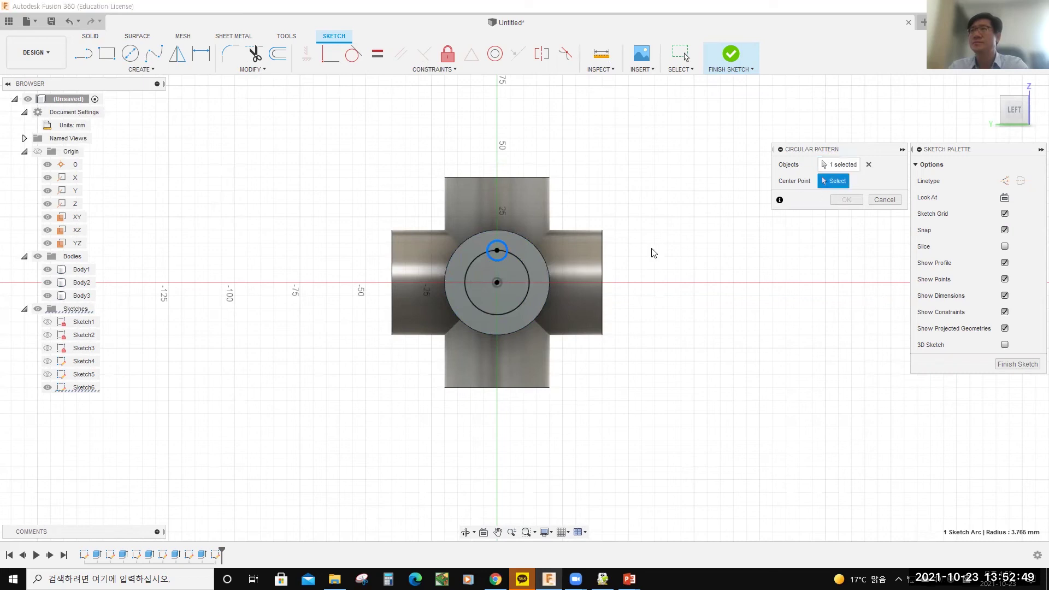
left_click(527, 299)
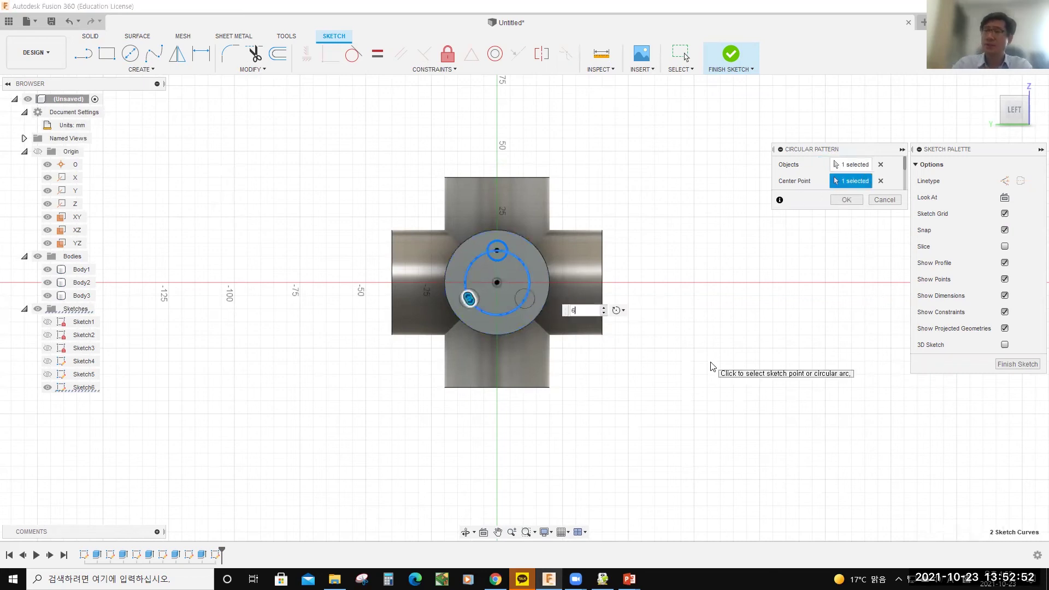
type("6")
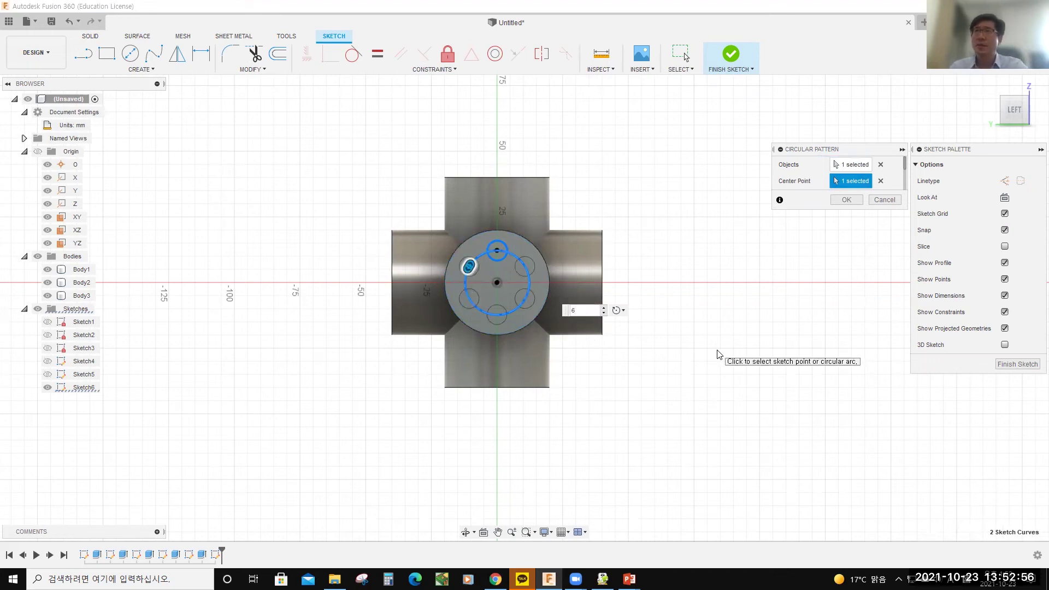
left_click(847, 200)
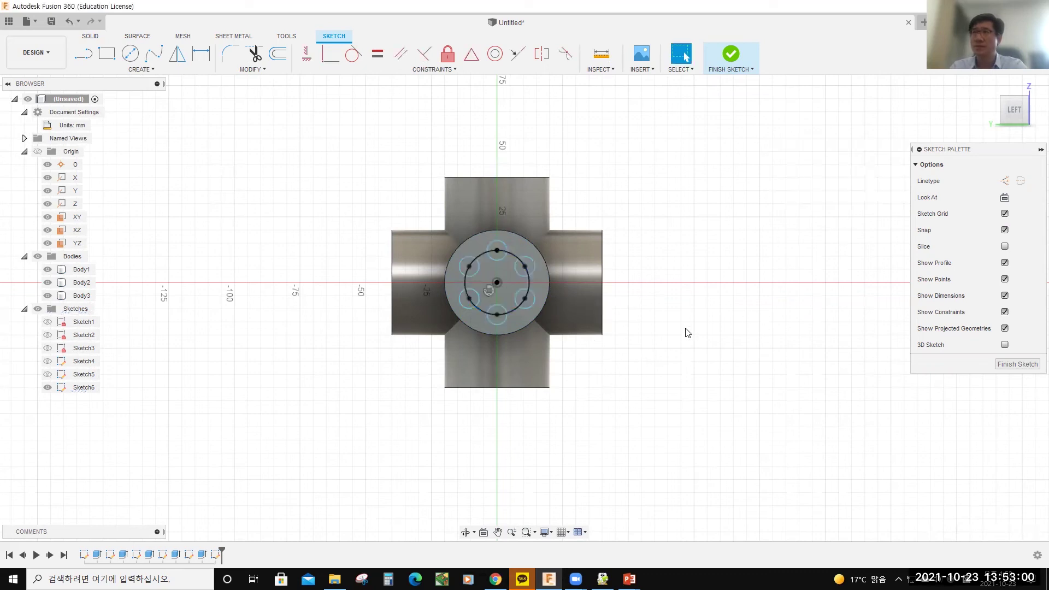
scroll(518, 304, "up", 3)
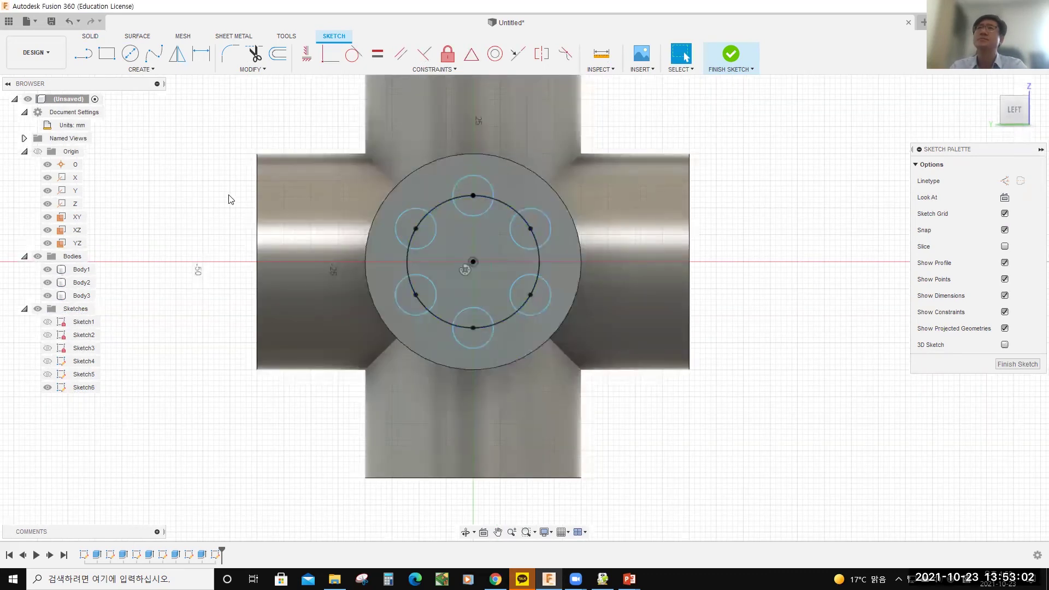
left_click(732, 55)
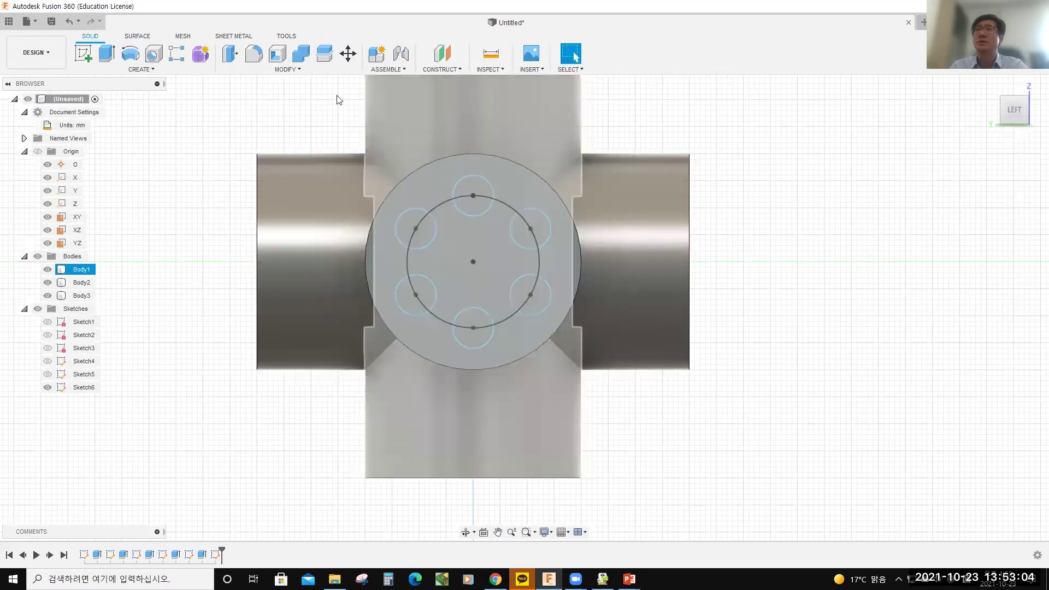
key("e")
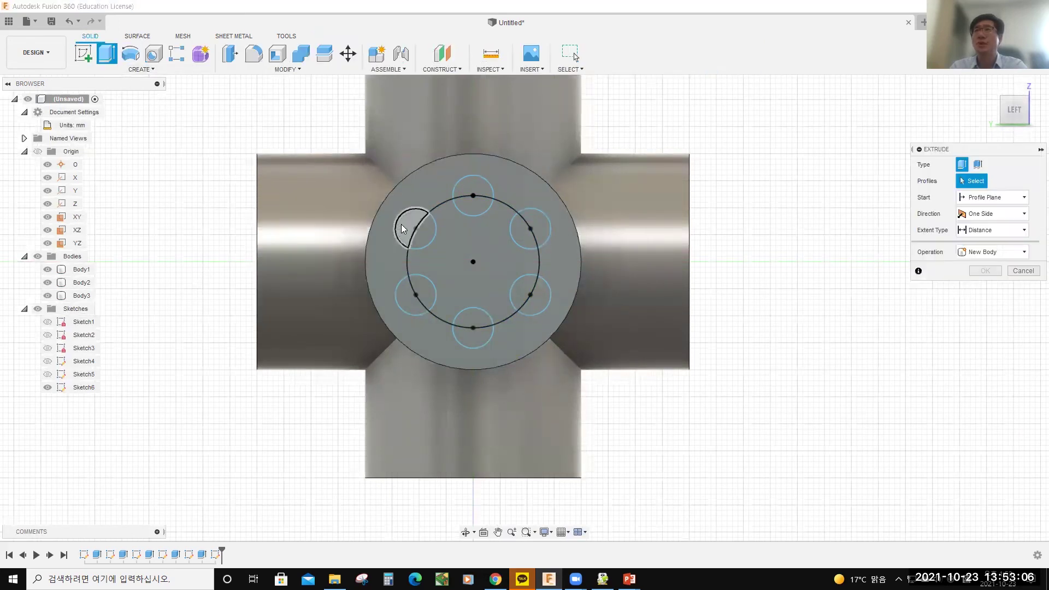
left_click(405, 228)
left_click(425, 241)
left_click(476, 193)
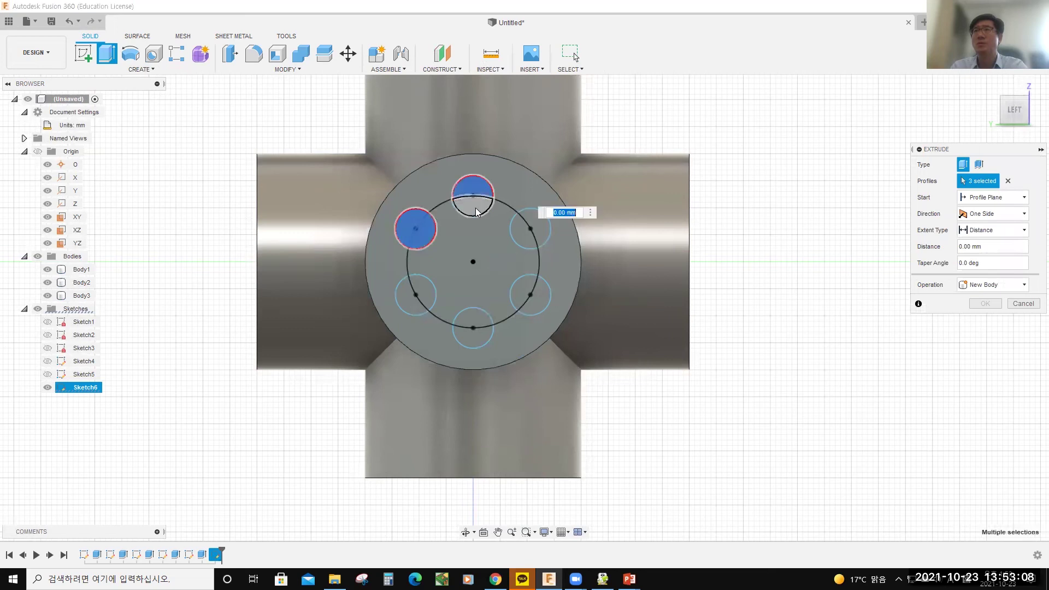
key("Escape")
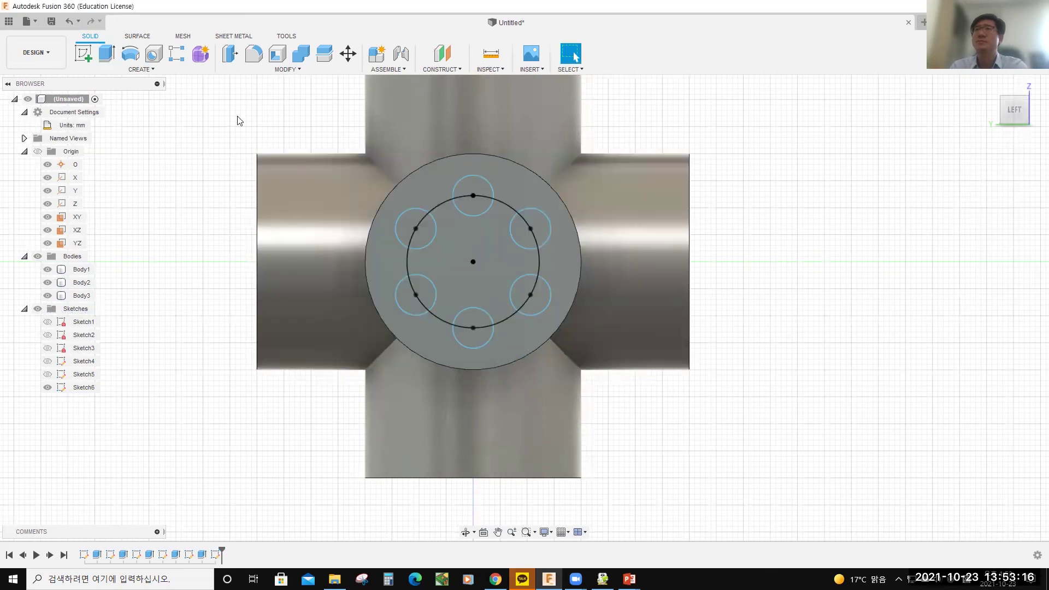
Extrude both halves of all six small patterned circles inward as a cut into the left-facing cylinder
left_click(112, 56)
left_click(542, 229)
left_click(520, 234)
left_click(475, 188)
left_click(471, 206)
left_click(401, 218)
left_click(425, 238)
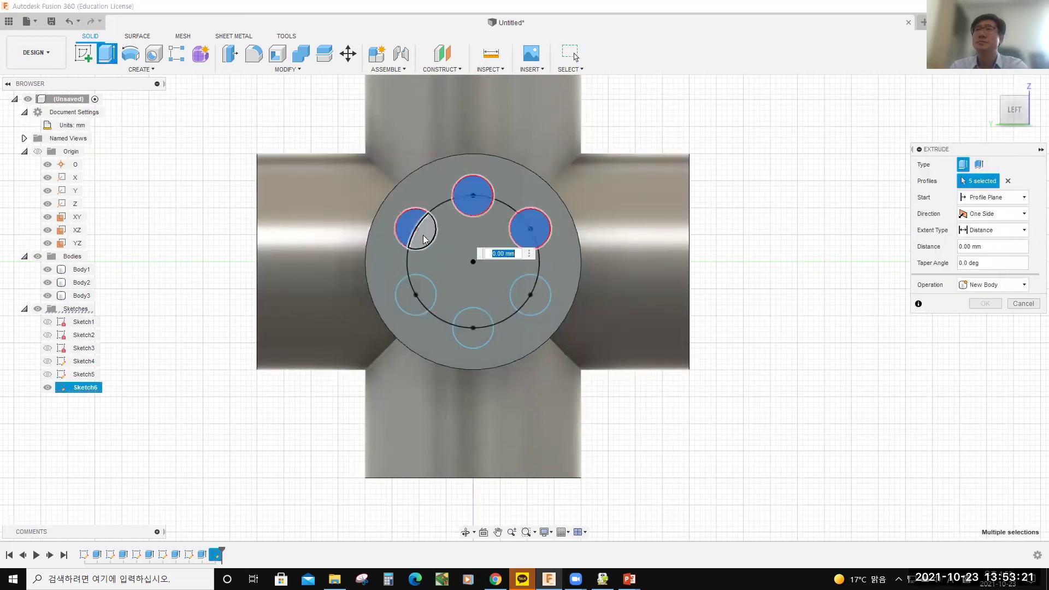
left_click(404, 299)
left_click(428, 289)
left_click(473, 317)
left_click(473, 340)
left_click(541, 300)
left_click(522, 297)
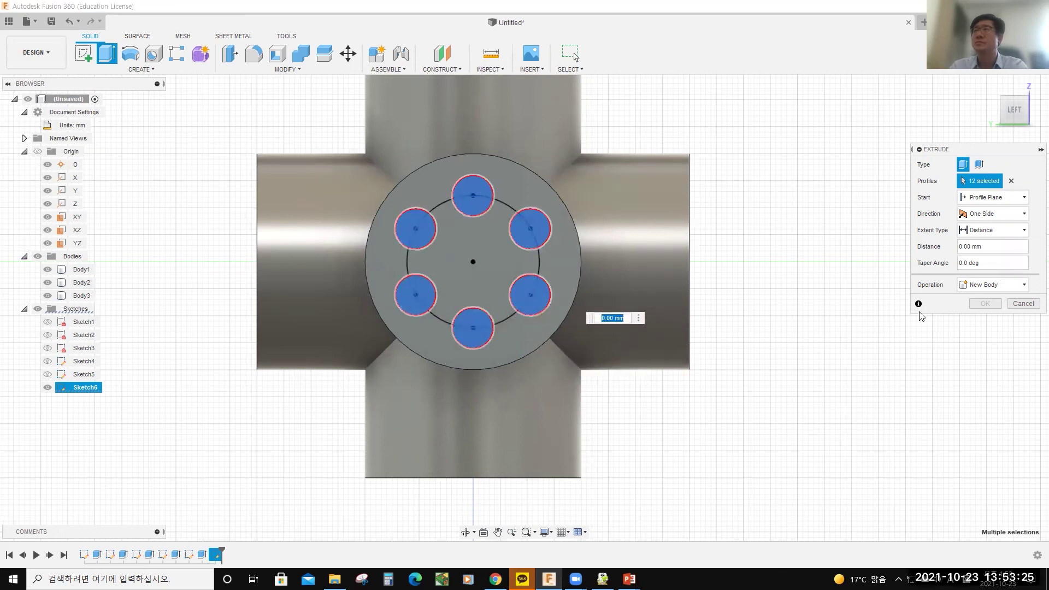
middle_click_drag(811, 254, 754, 281, "shift")
left_click_drag(355, 393, 737, 157)
left_click(985, 320)
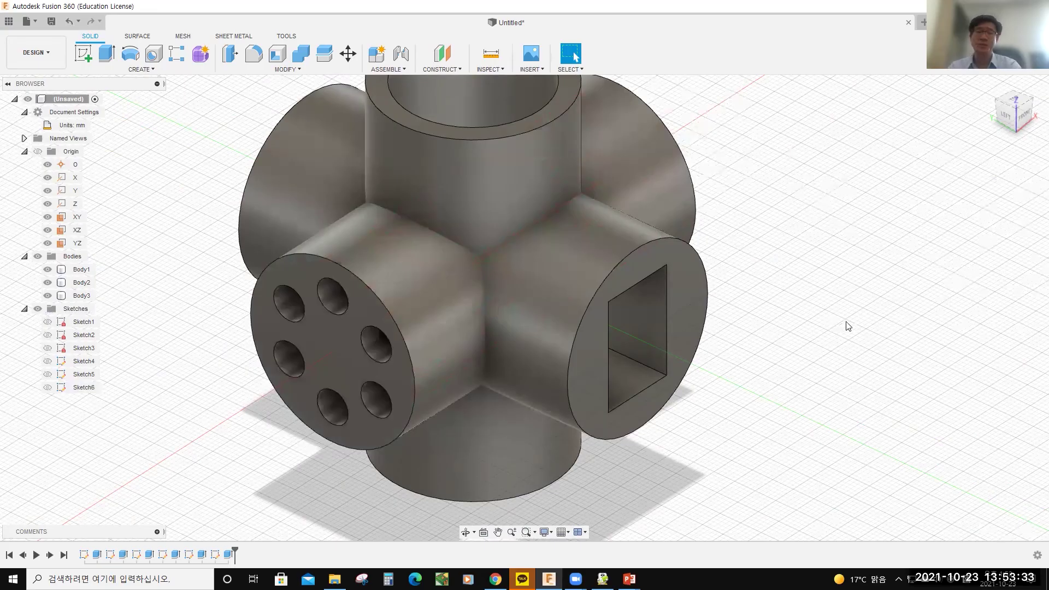
left_click(1025, 116)
middle_click_drag(991, 255, 734, 279)
middle_click_drag(733, 279, 809, 304, "shift")
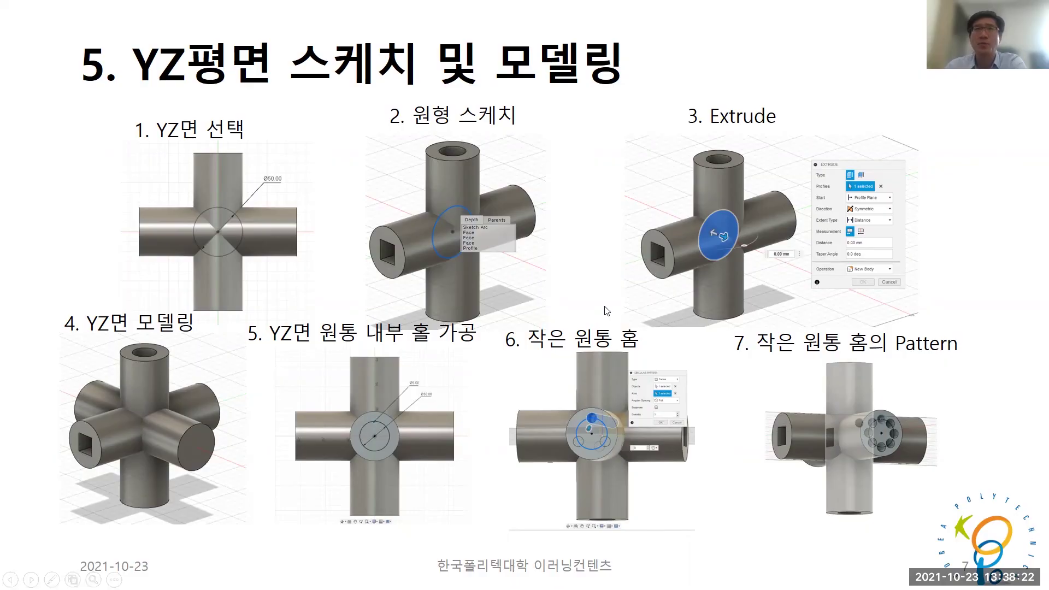
left_click(605, 302)
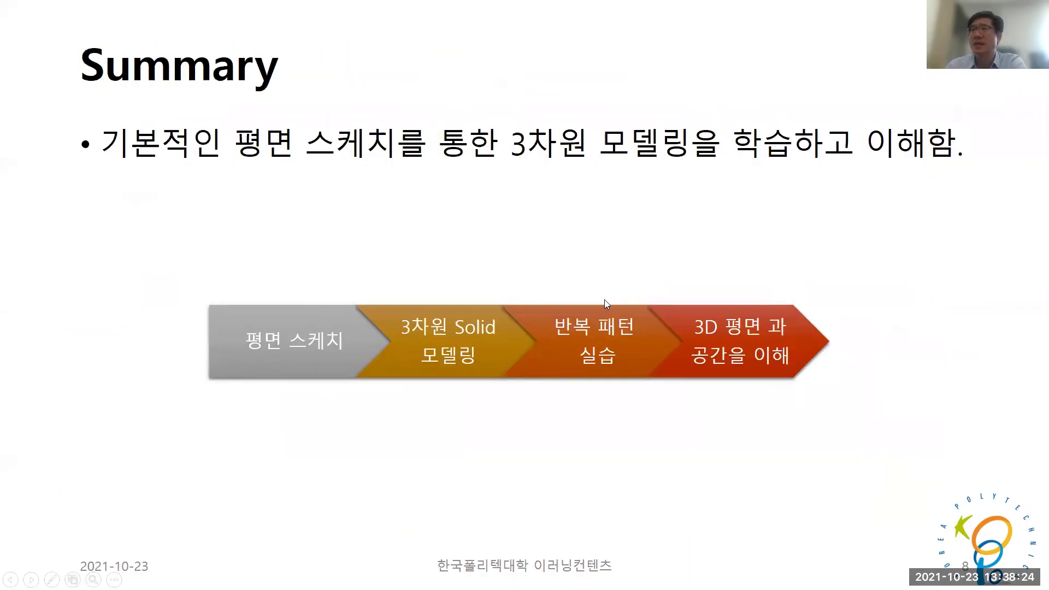